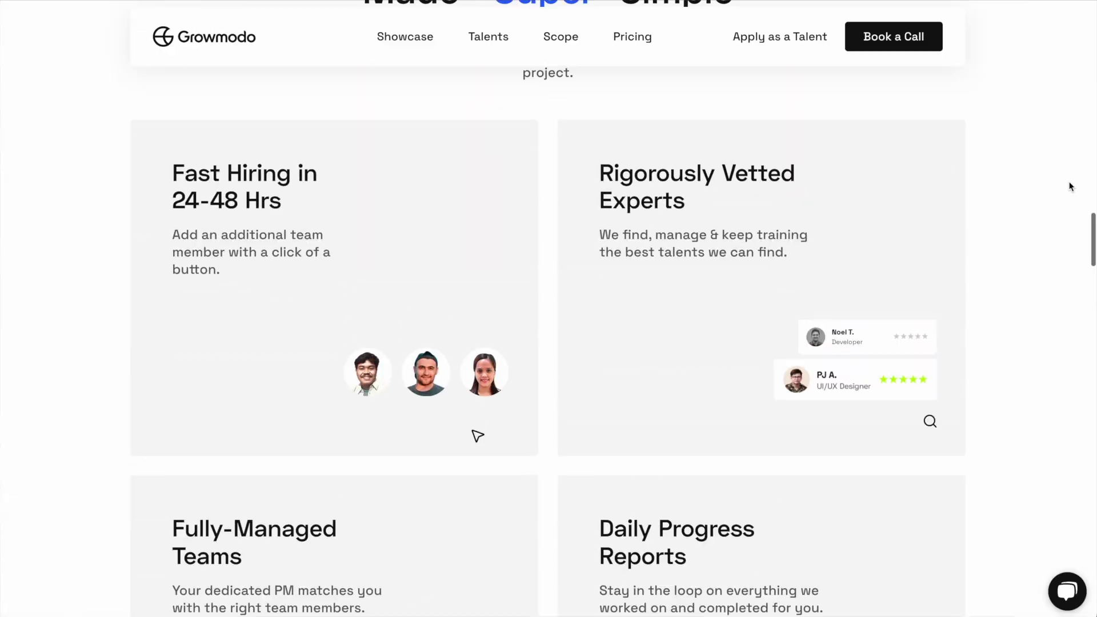
- Scroll the Growmodo homepage past the feature cards to the dark 'Build Whatever You Want' tools section
scroll(1071, 186, up, 5)
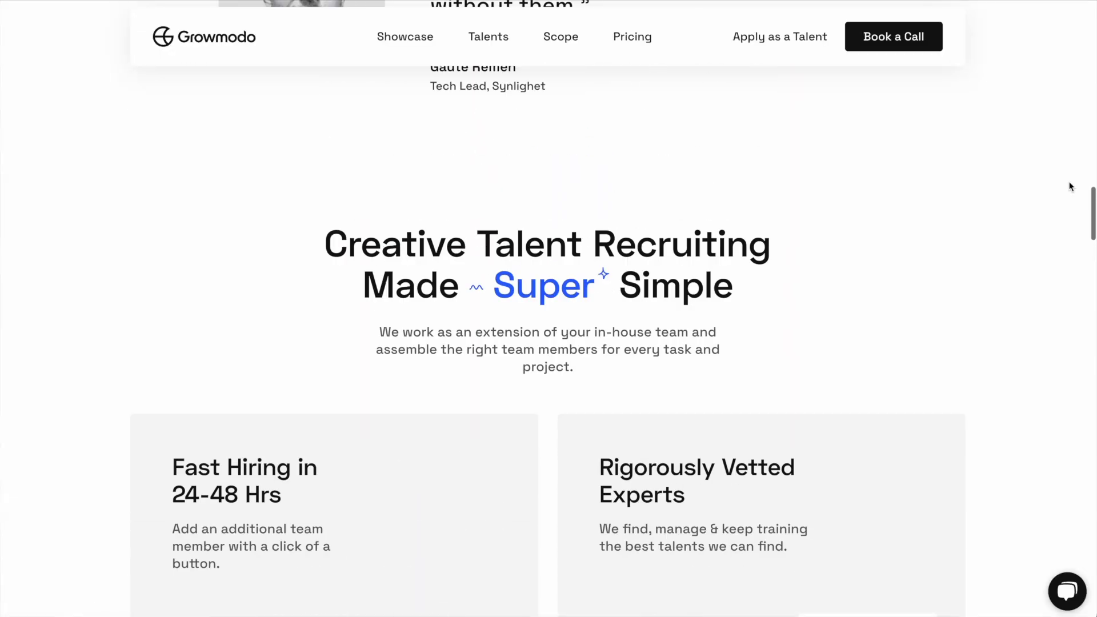
scroll(1063, 241, down, 10)
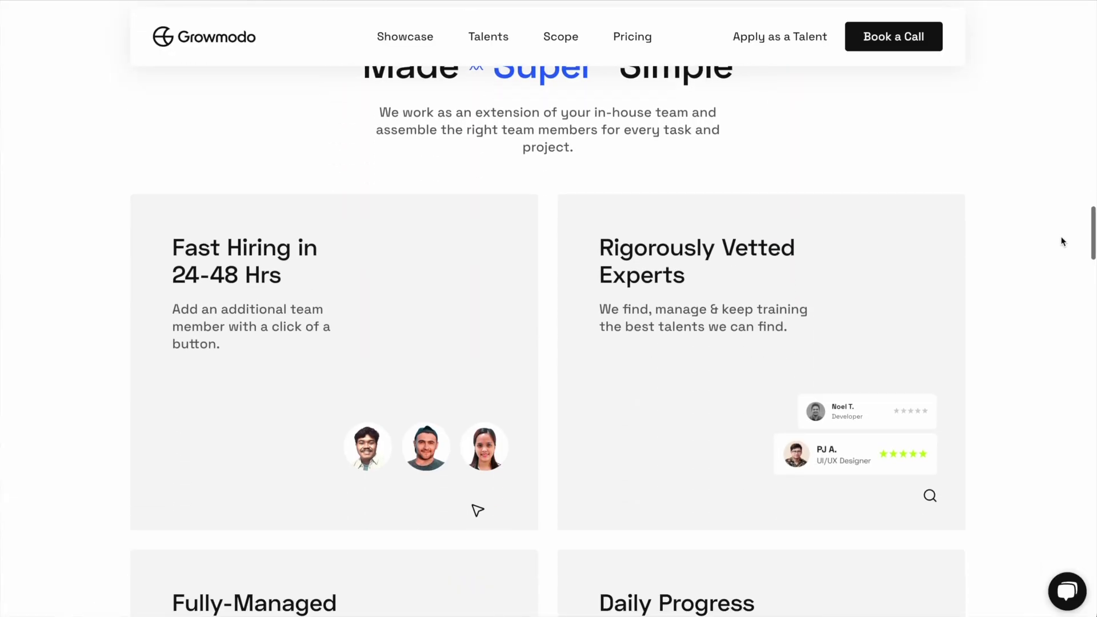
scroll(1063, 242, down, 4)
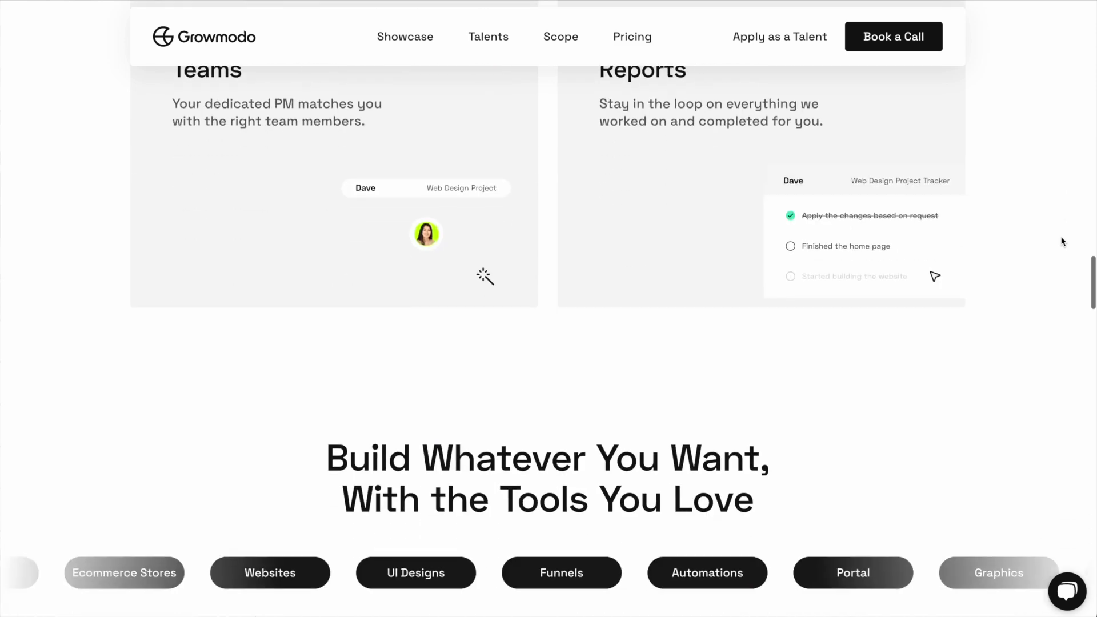
scroll(938, 306, down, 4)
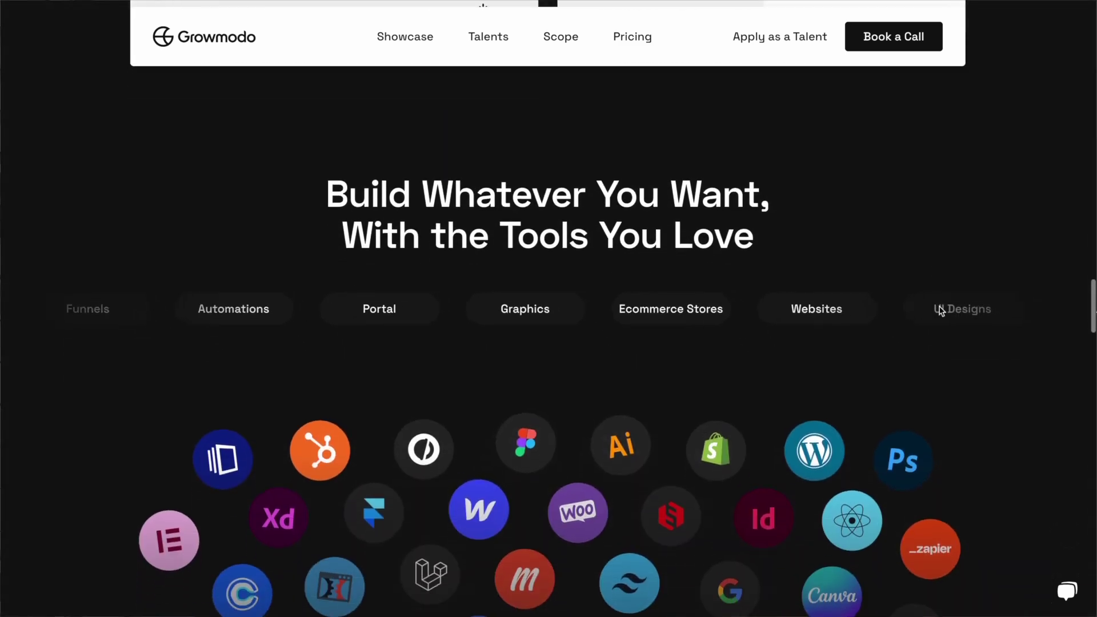
scroll(941, 309, up, 3)
scroll(941, 310, down, 5)
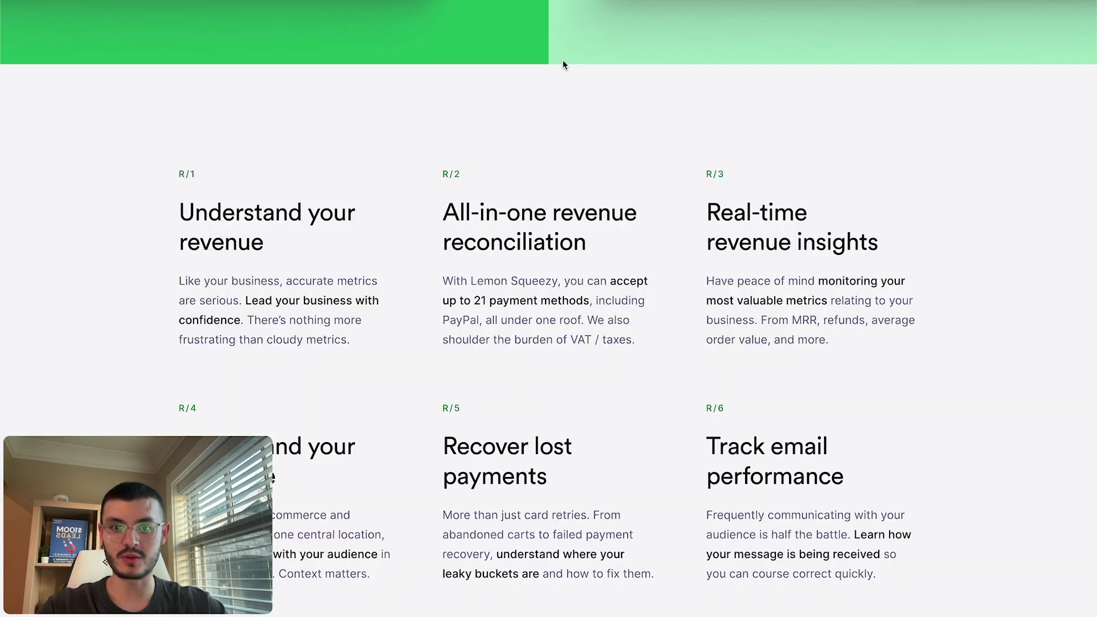
scroll(545, 182, up, 20)
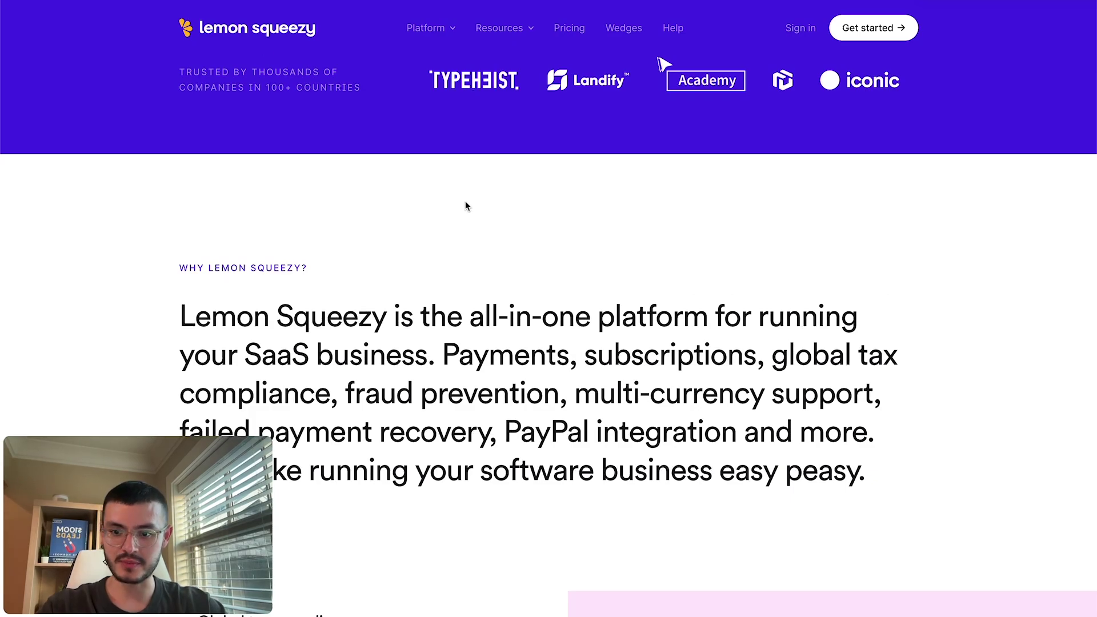
- Scroll the Lemon Squeezy homepage past the light feature grids to the dark Developers section
scroll(465, 206, up, 9)
scroll(566, 347, down, 20)
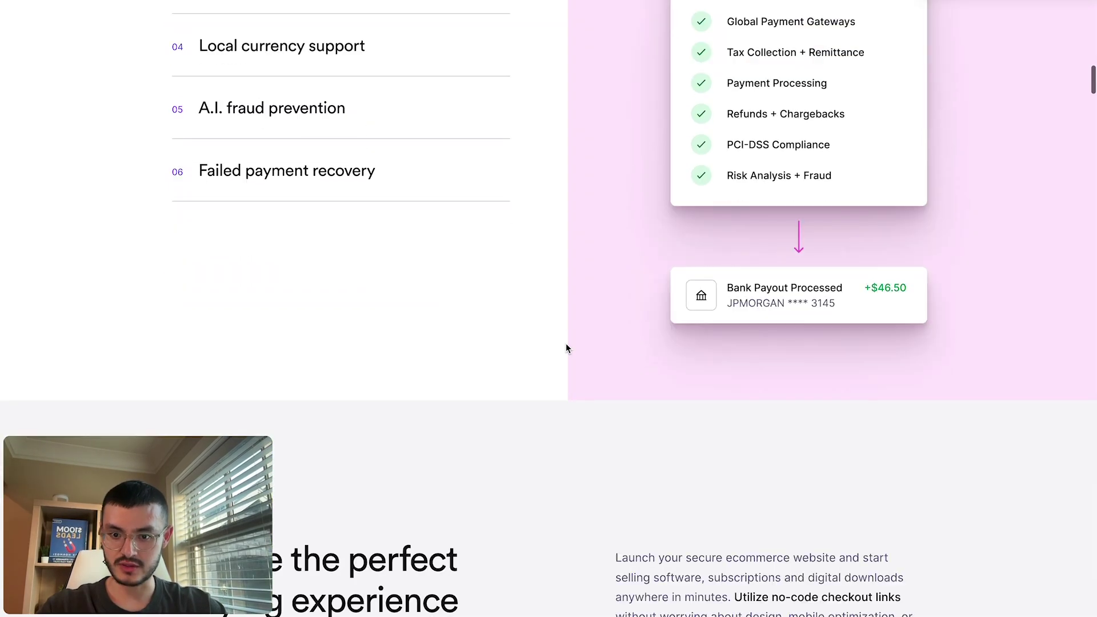
scroll(566, 347, down, 20)
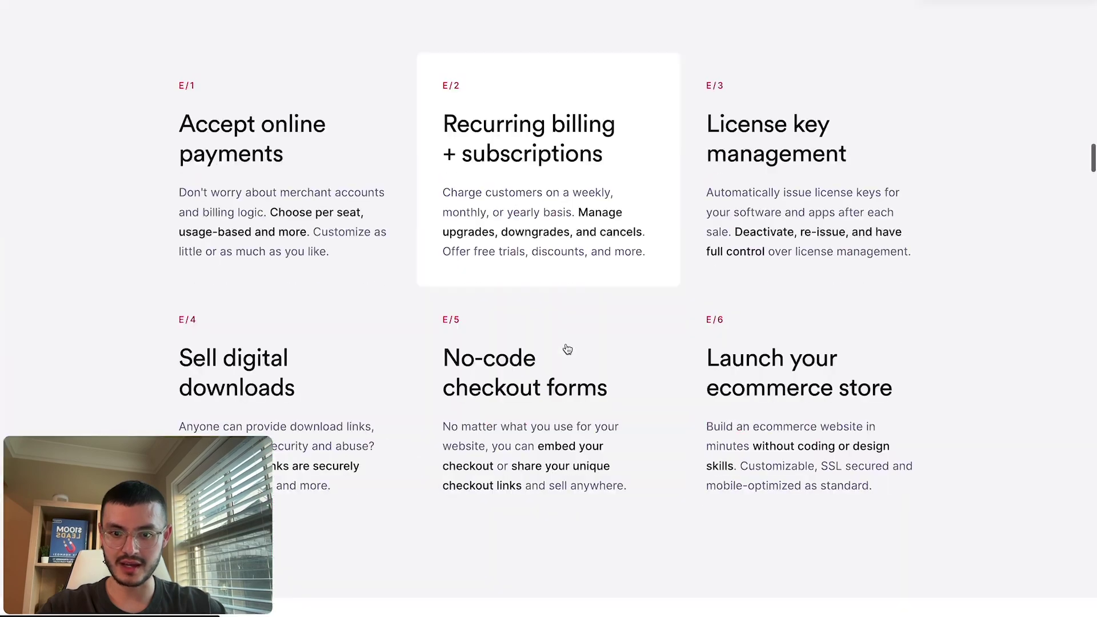
scroll(567, 349, down, 20)
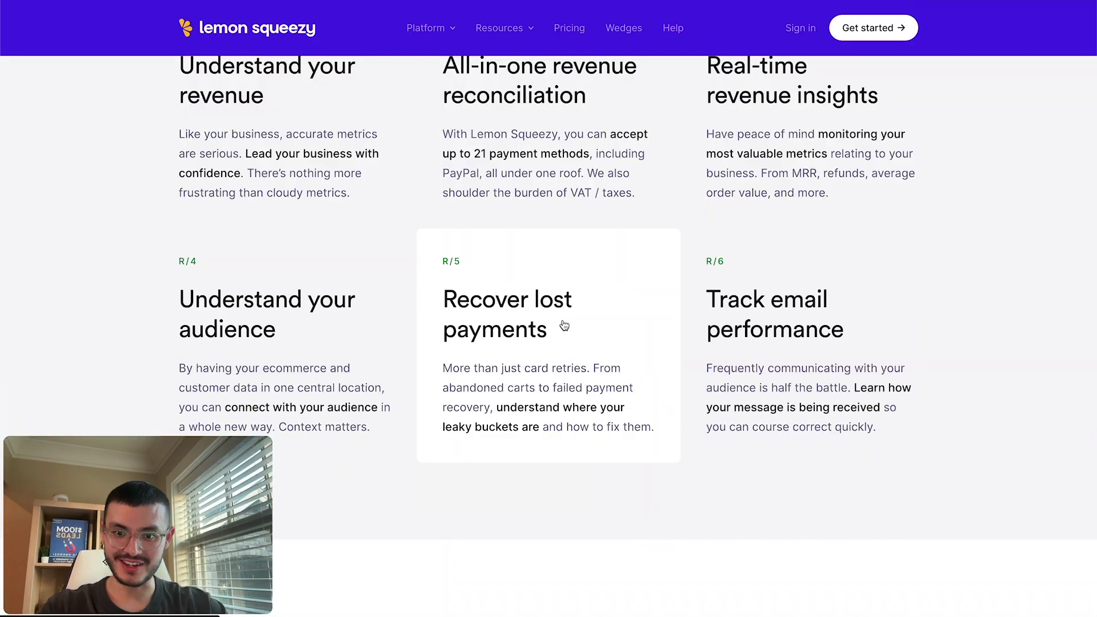
scroll(565, 326, down, 8)
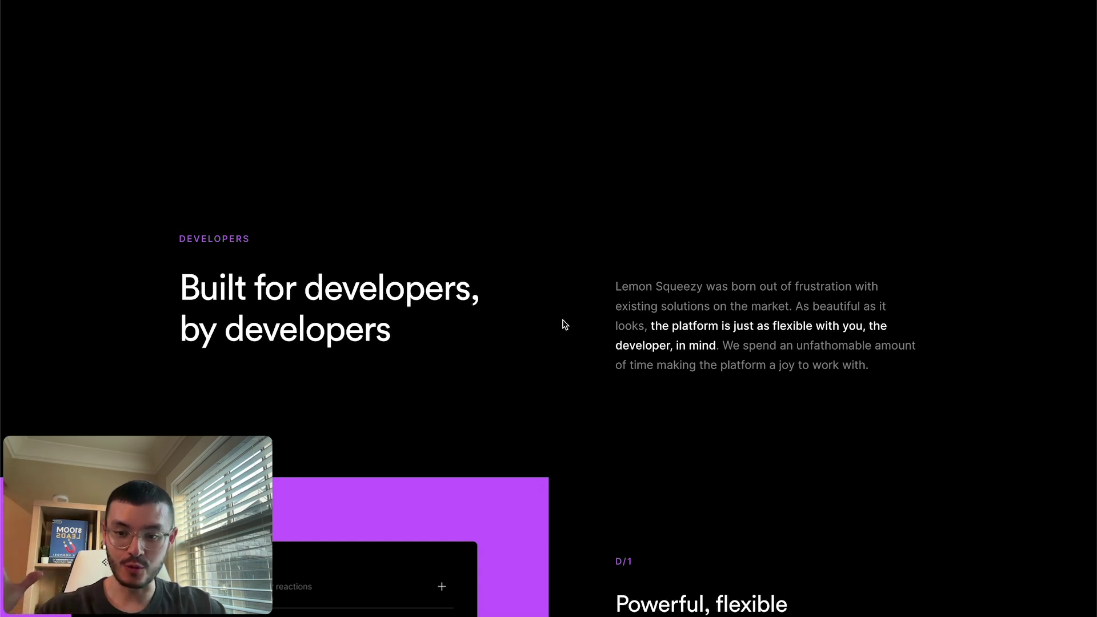
scroll(564, 325, up, 1)
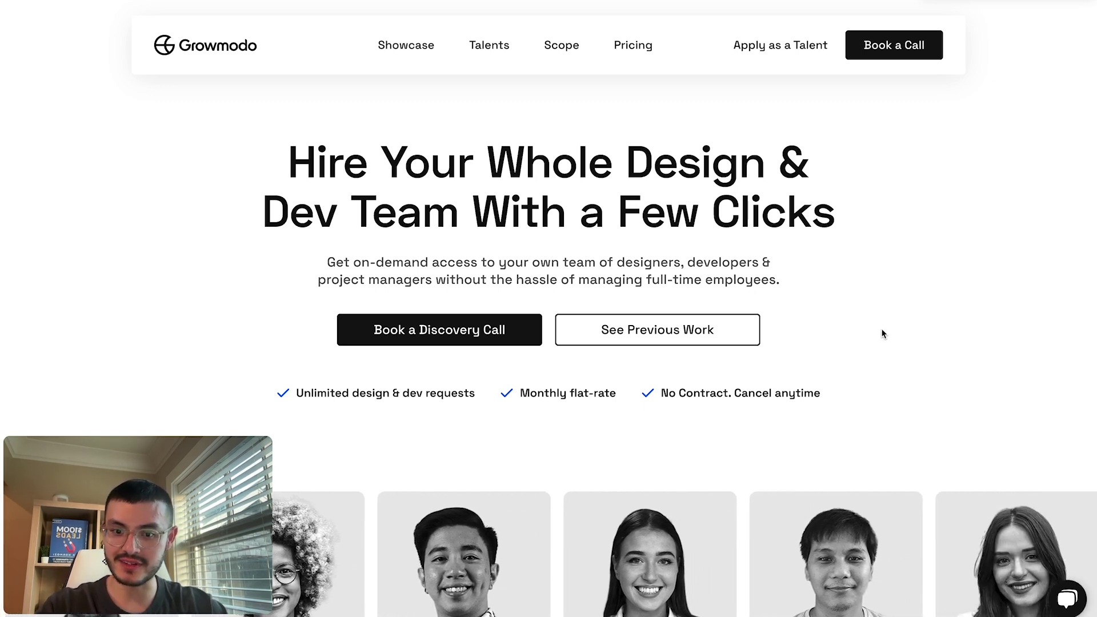
- Scroll past the Growmodo Trusted-by logos to the dark 'Frustrated About Unreliable Freelancers' section
scroll(883, 334, down, 10)
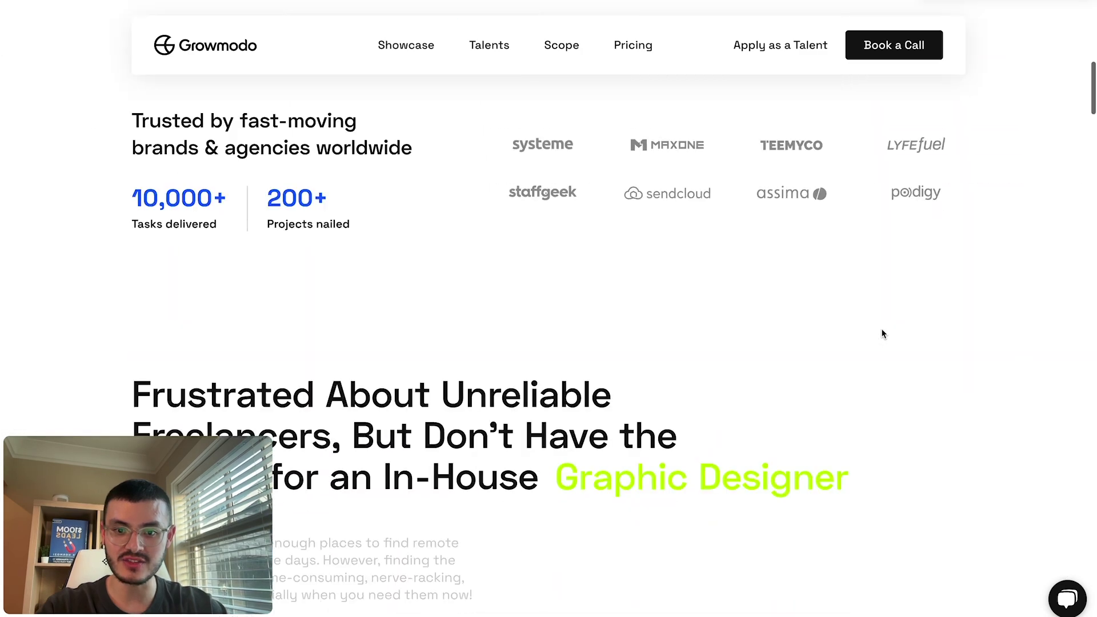
scroll(883, 334, down, 4)
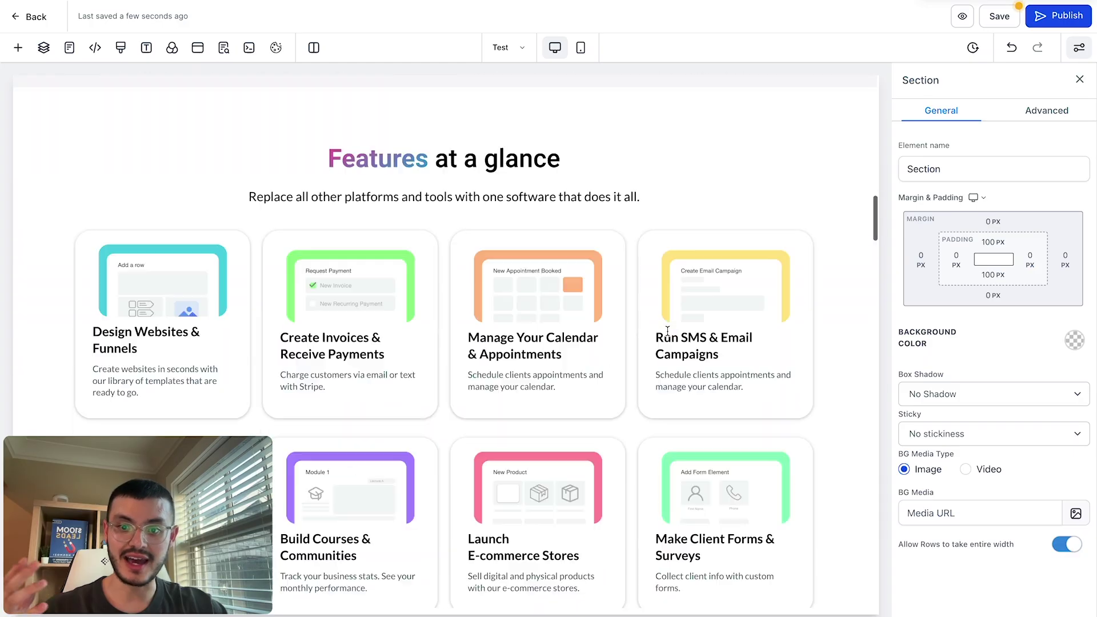
- Scroll the Agenci canvas down to the invoicing and 'Your business, on autopilot' sections
scroll(667, 332, down, 15)
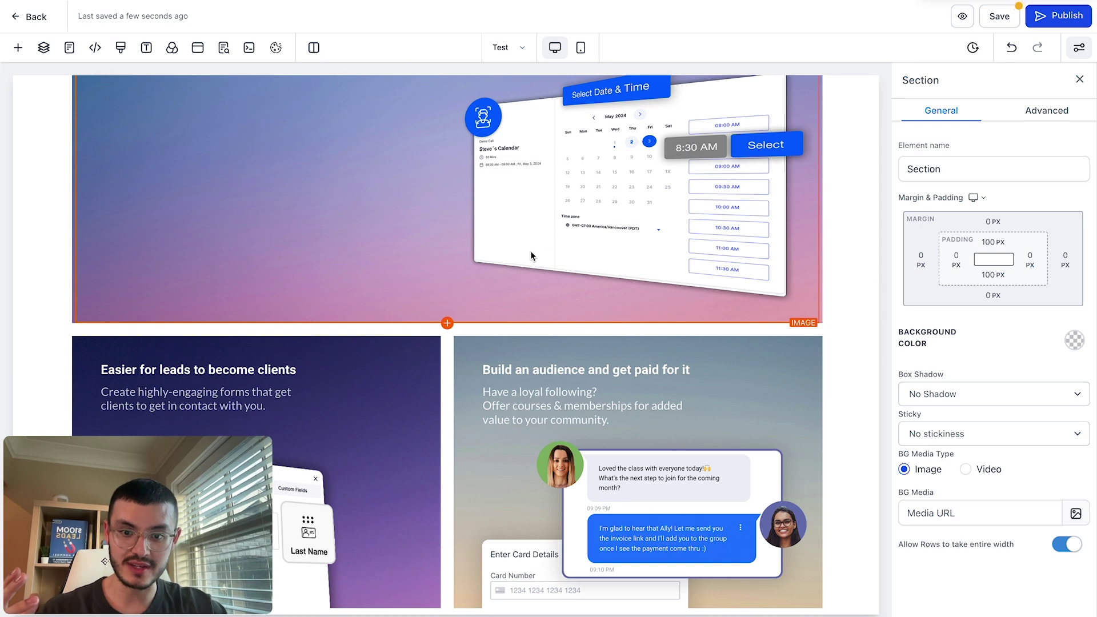
scroll(530, 251, down, 4)
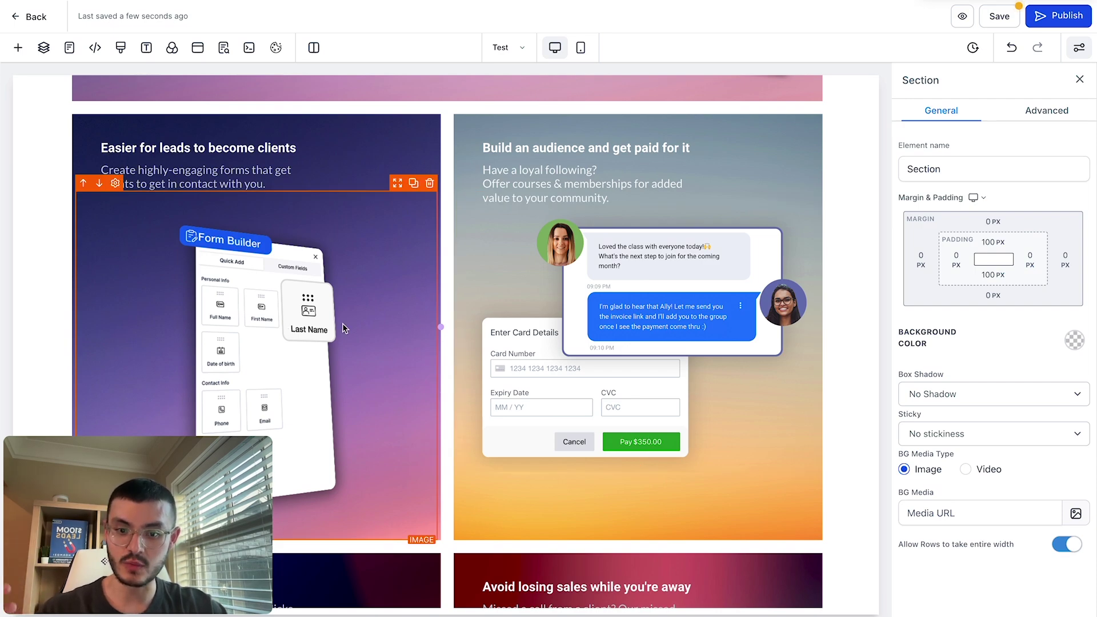
scroll(478, 403, down, 15)
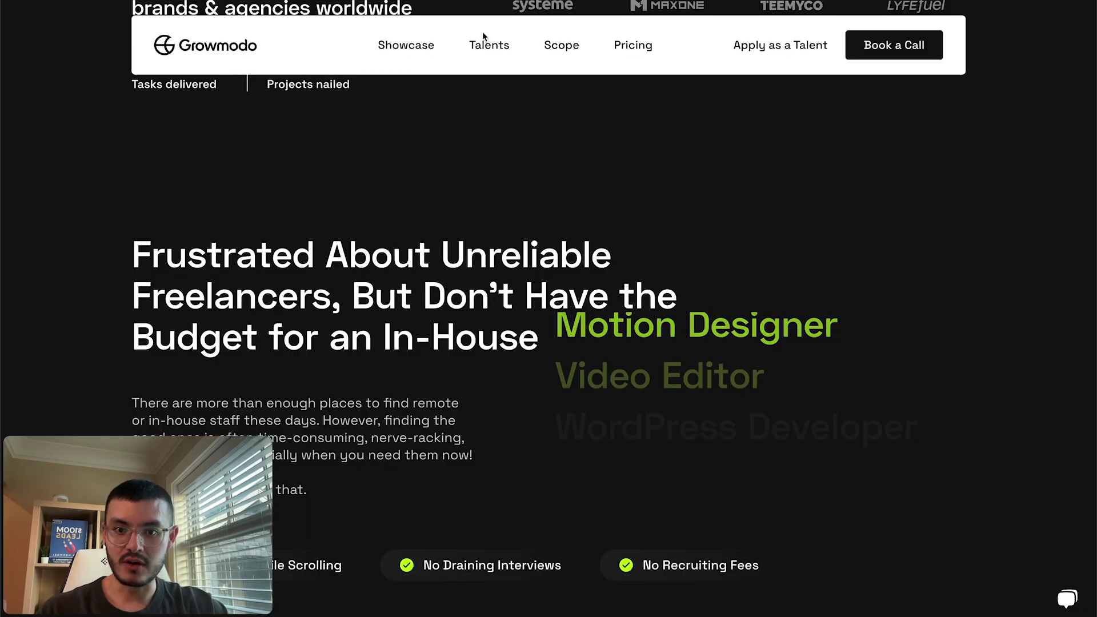
scroll(610, 278, up, 6)
scroll(609, 279, down, 8)
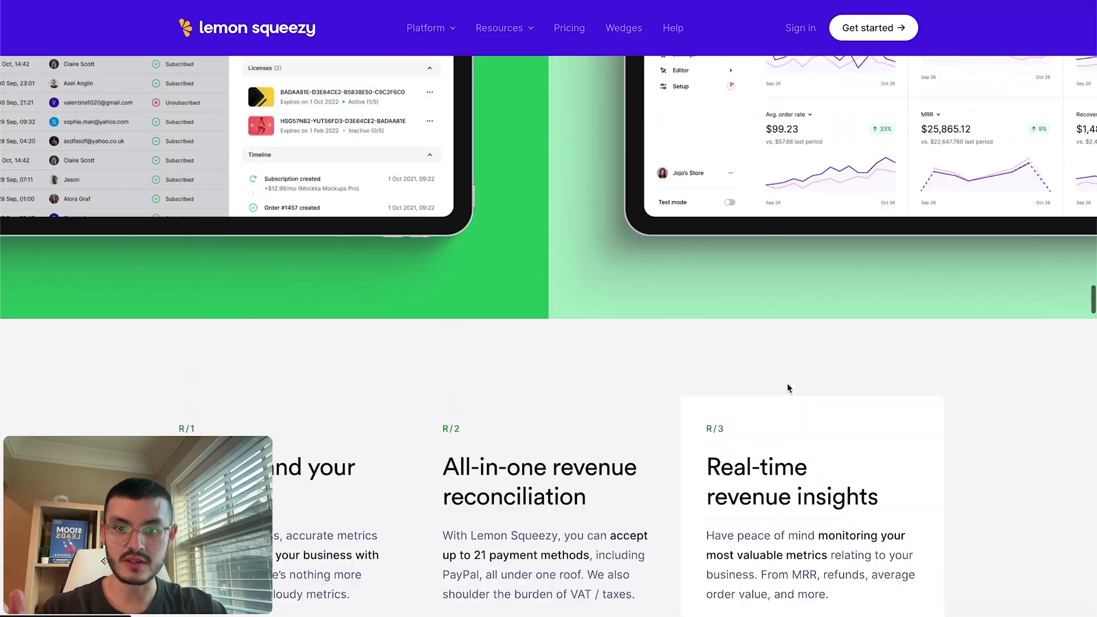
- Scroll to Growmodo's dark Frustrated section showing its rotating role titles
scroll(787, 383, down, 15)
scroll(714, 300, up, 8)
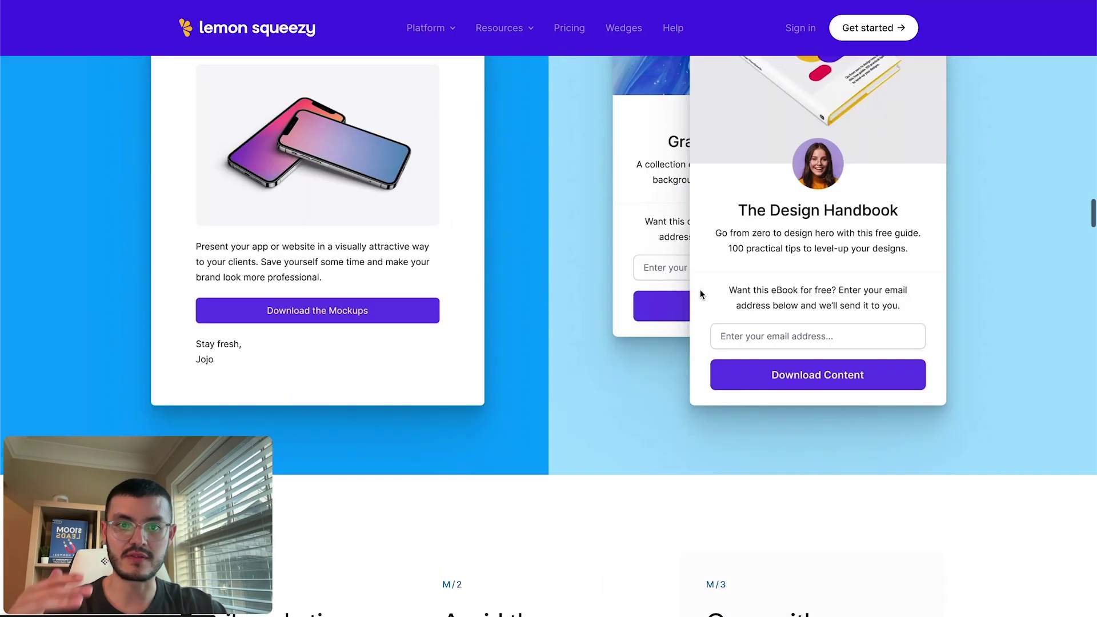
scroll(701, 294, down, 5)
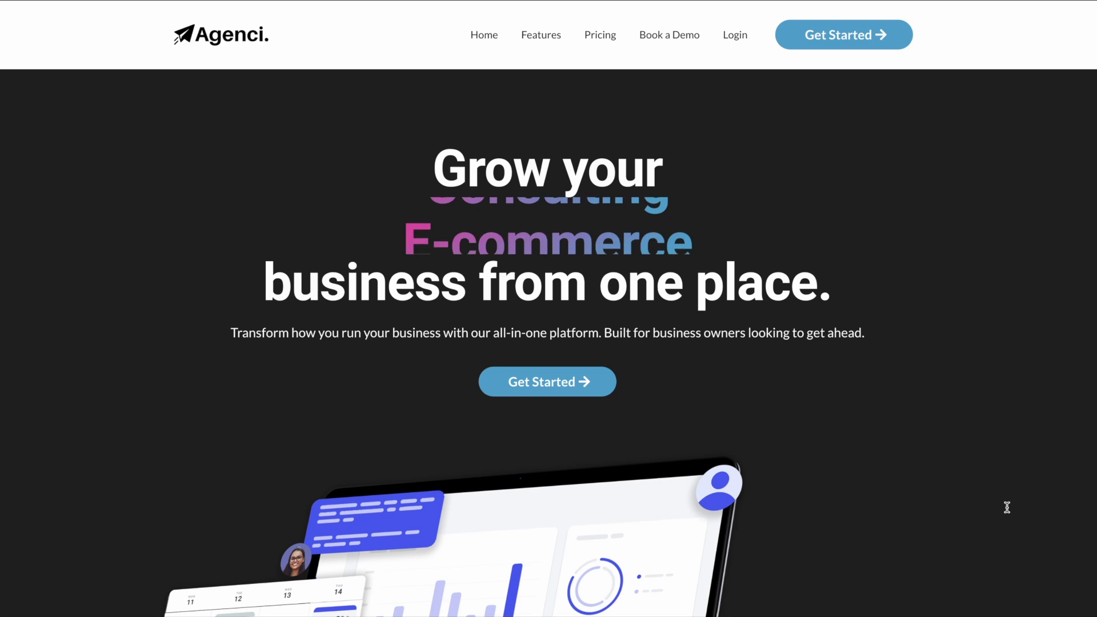
scroll(1008, 508, down, 3)
scroll(1007, 507, down, 1)
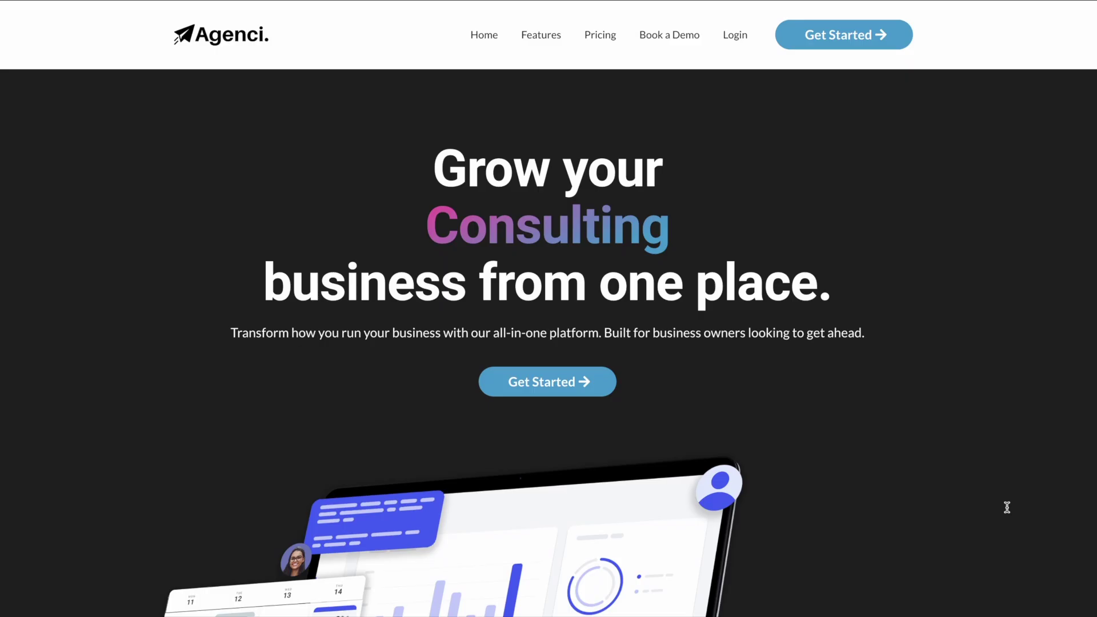
scroll(1006, 507, down, 3)
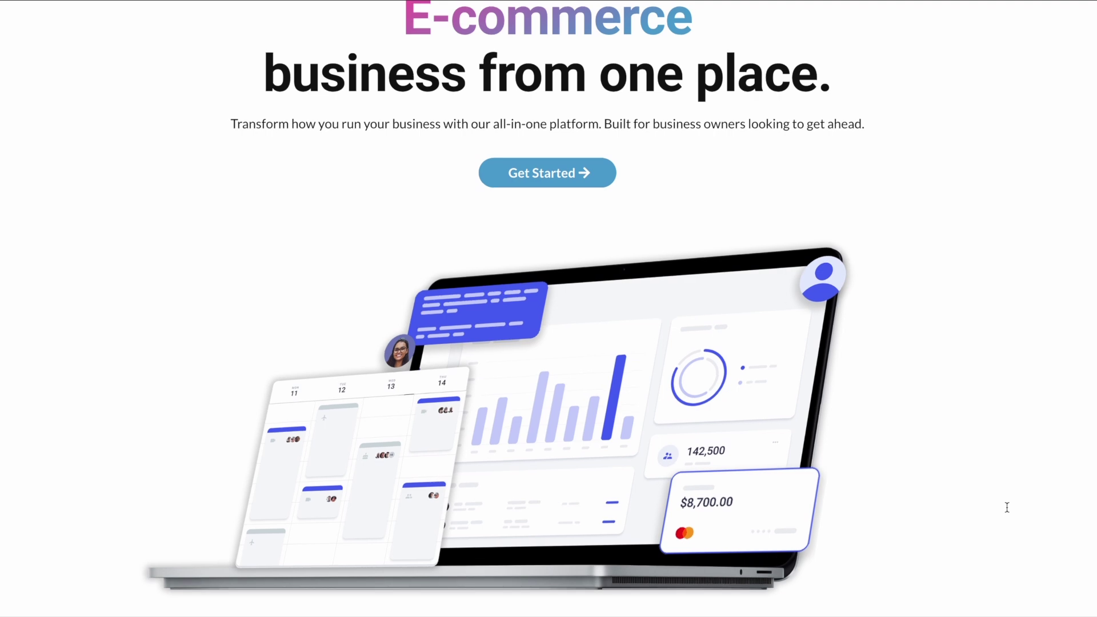
scroll(1007, 507, up, 4)
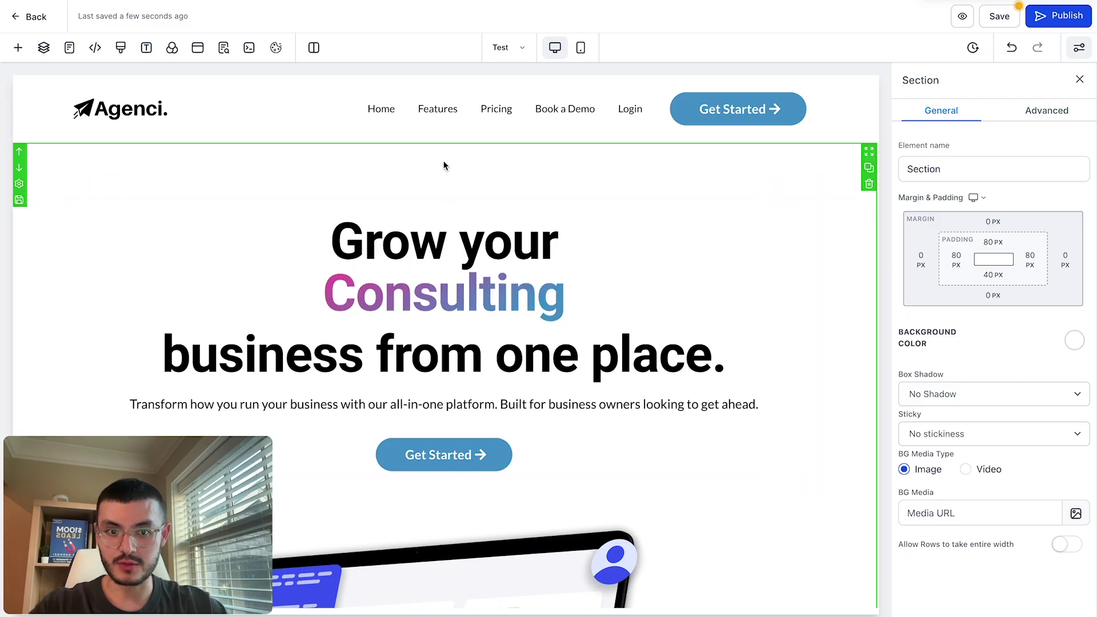
- Set the hero section background colour to black
click(1065, 332)
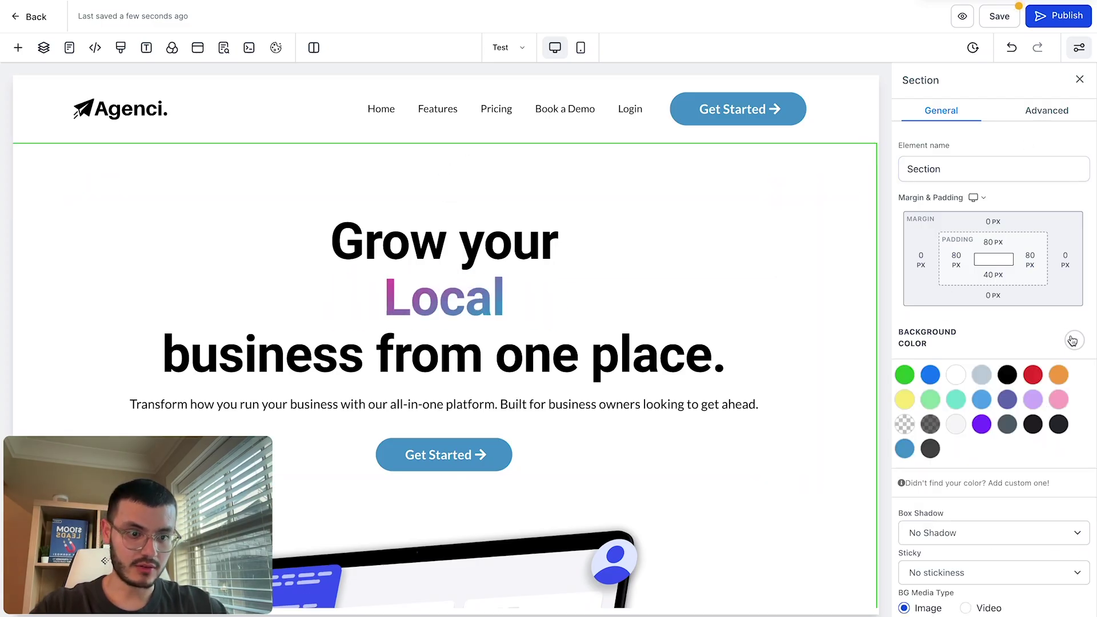
click(1008, 374)
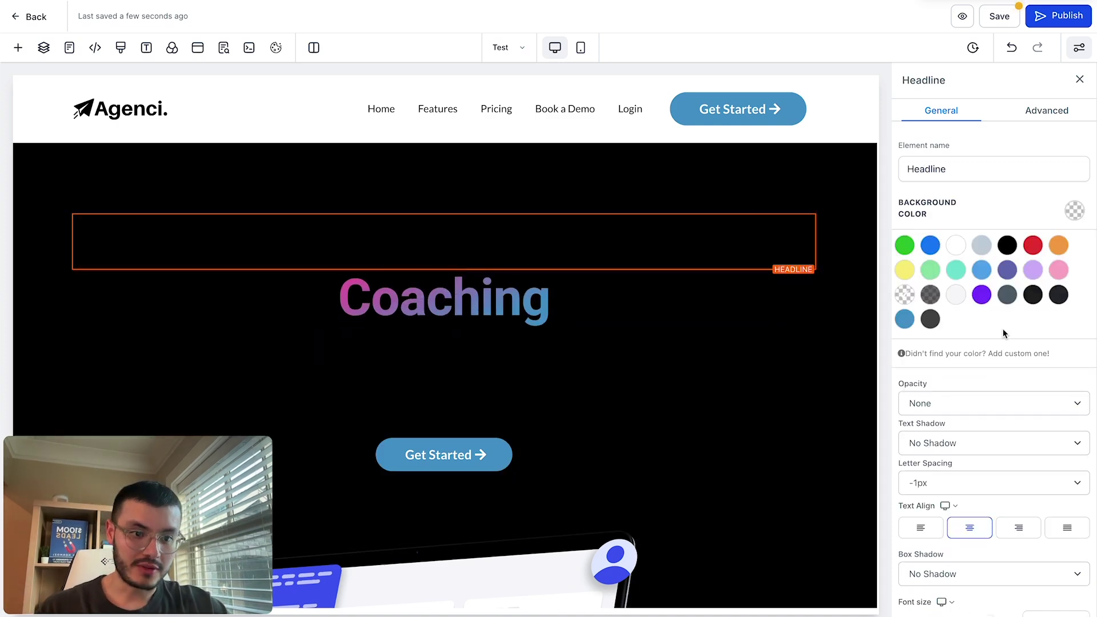
scroll(1003, 329, down, 10)
scroll(1002, 334, up, 2)
- Make the 'Grow your' and 'business from one place.' headlines white, bold and normal text
click(1067, 362)
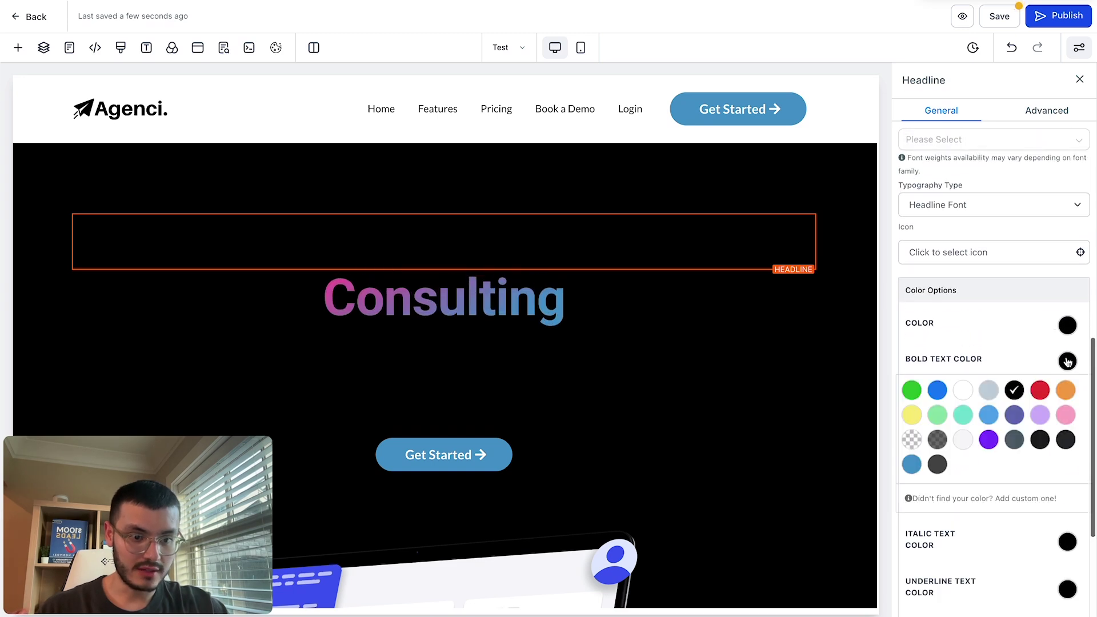
click(956, 392)
click(1068, 325)
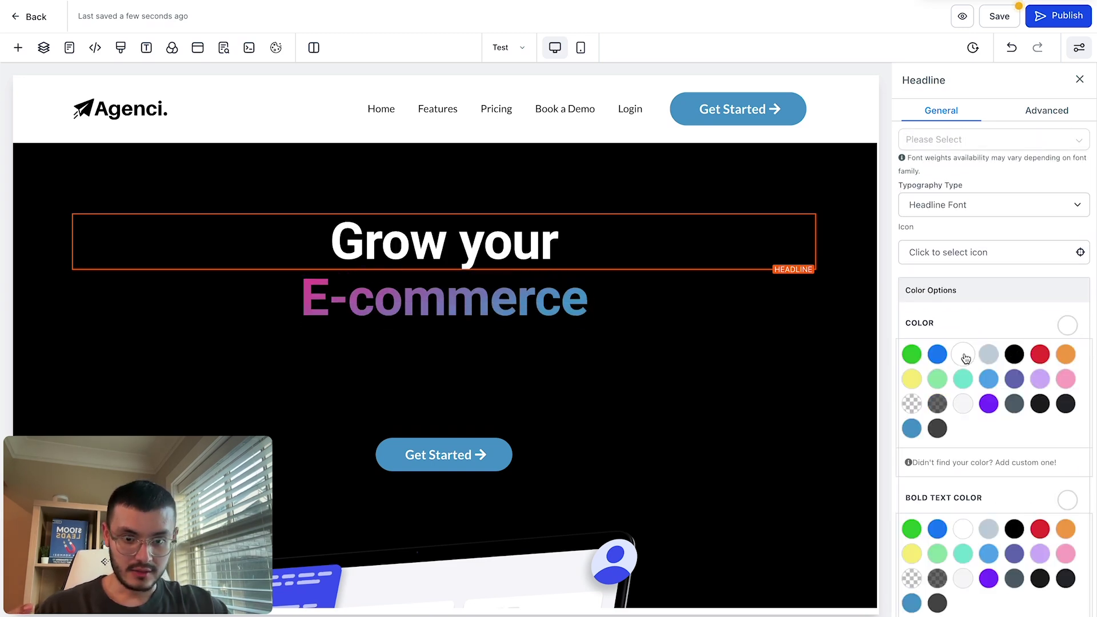
click(580, 350)
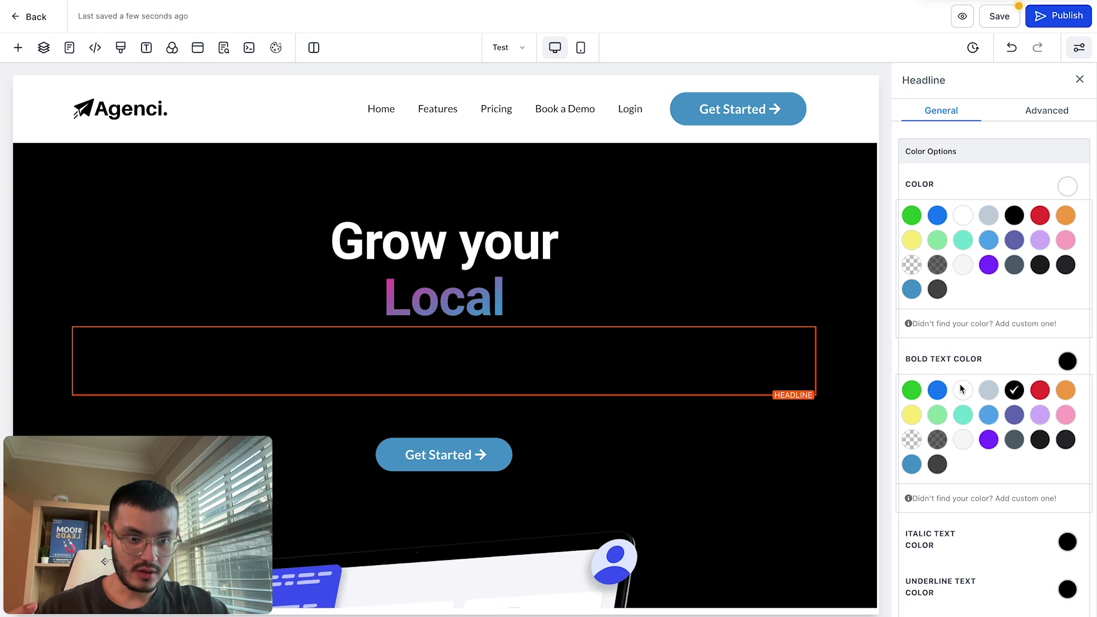
click(962, 389)
click(715, 196)
click(667, 173)
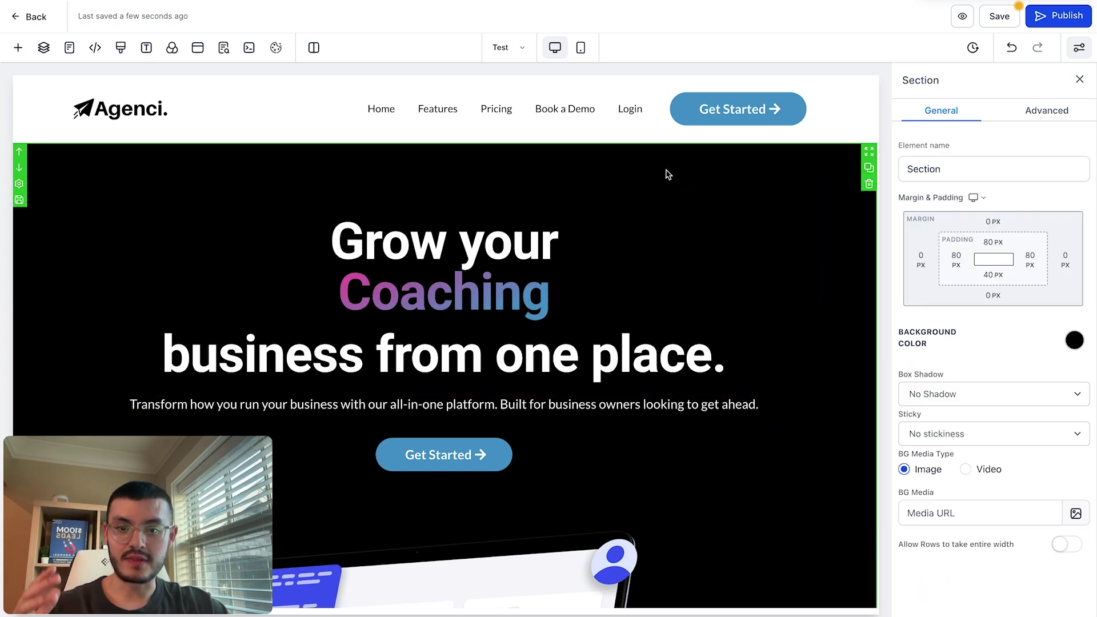
- Check the black hero on the canvas and save the Agenci page
scroll(668, 174, down, 4)
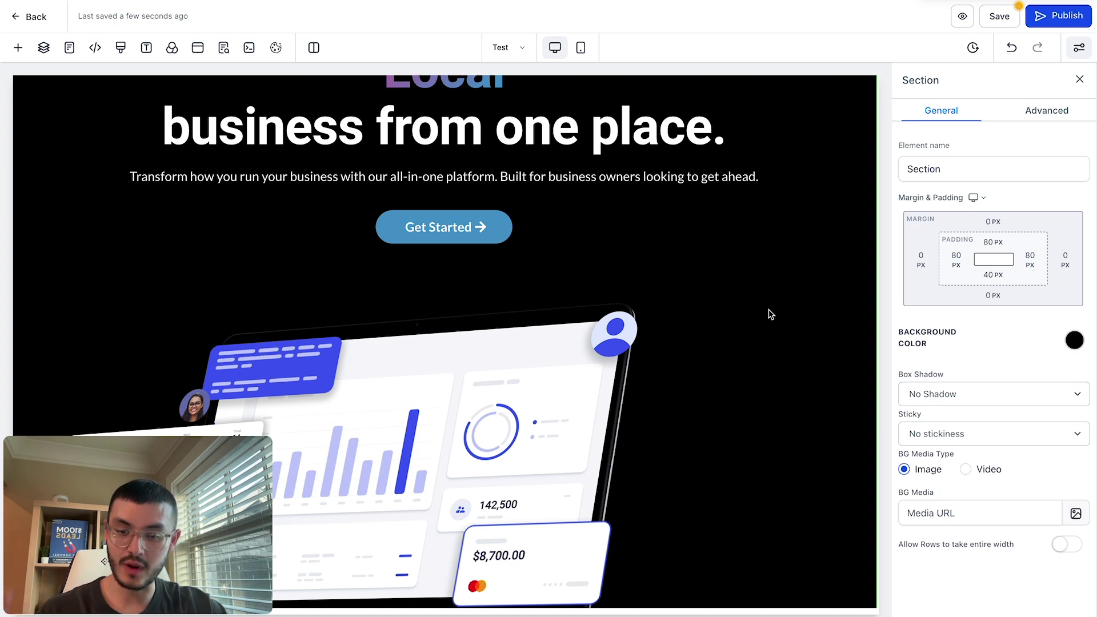
scroll(770, 314, up, 2)
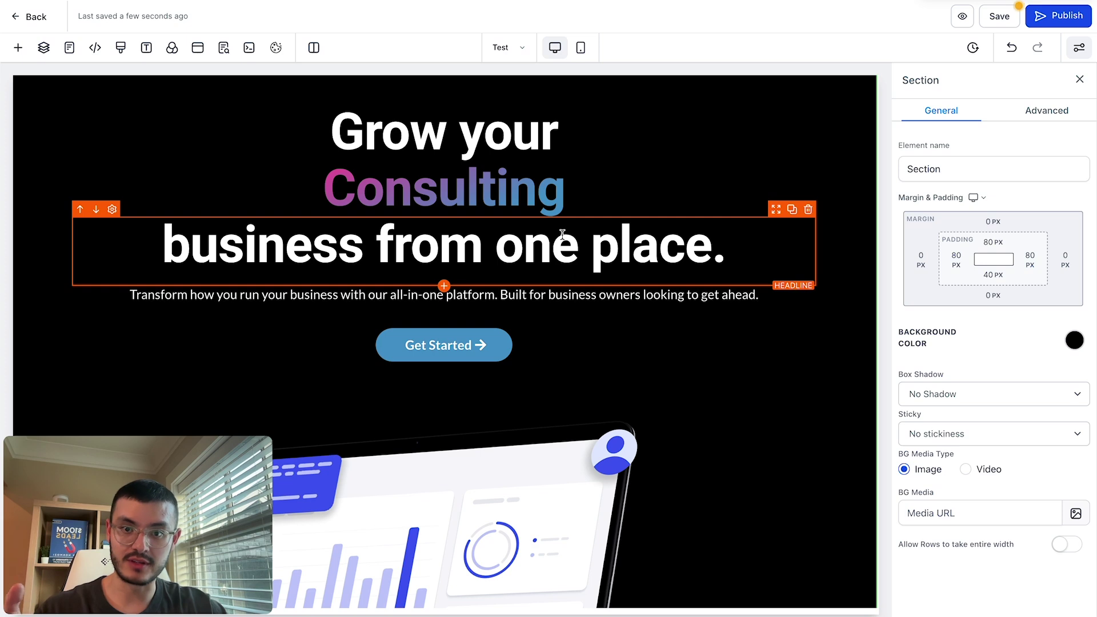
scroll(563, 235, up, 2)
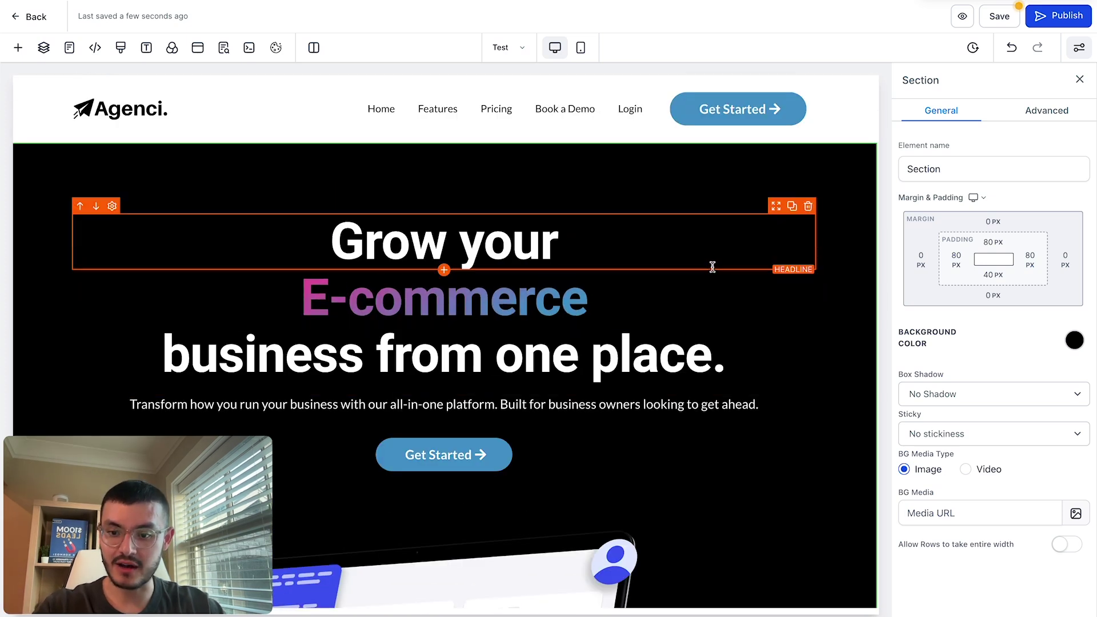
scroll(709, 200, down, 1)
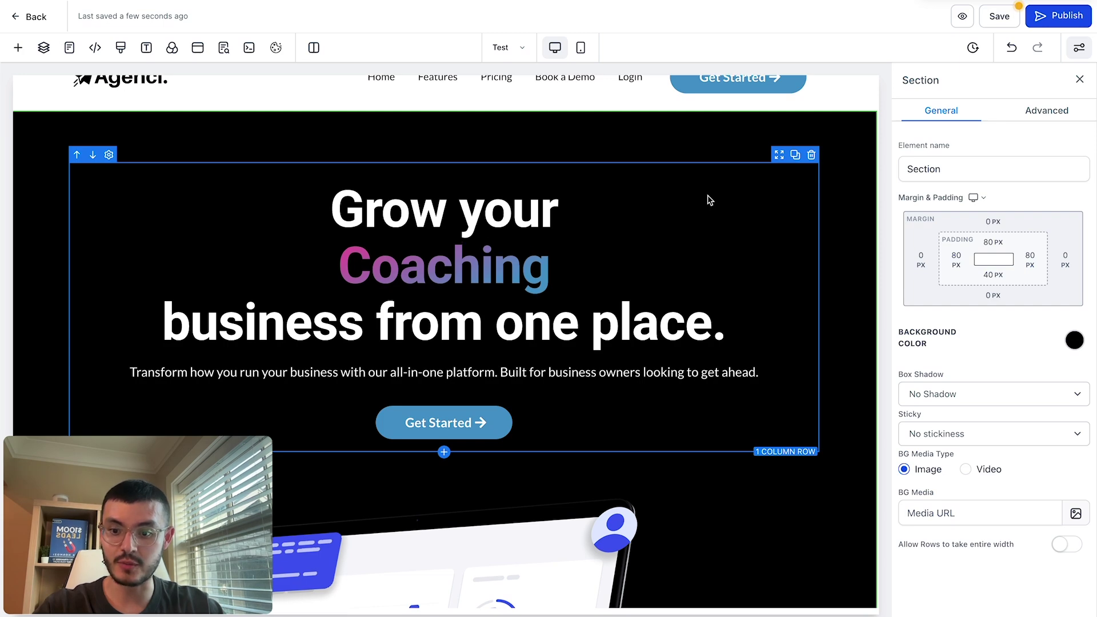
click(999, 16)
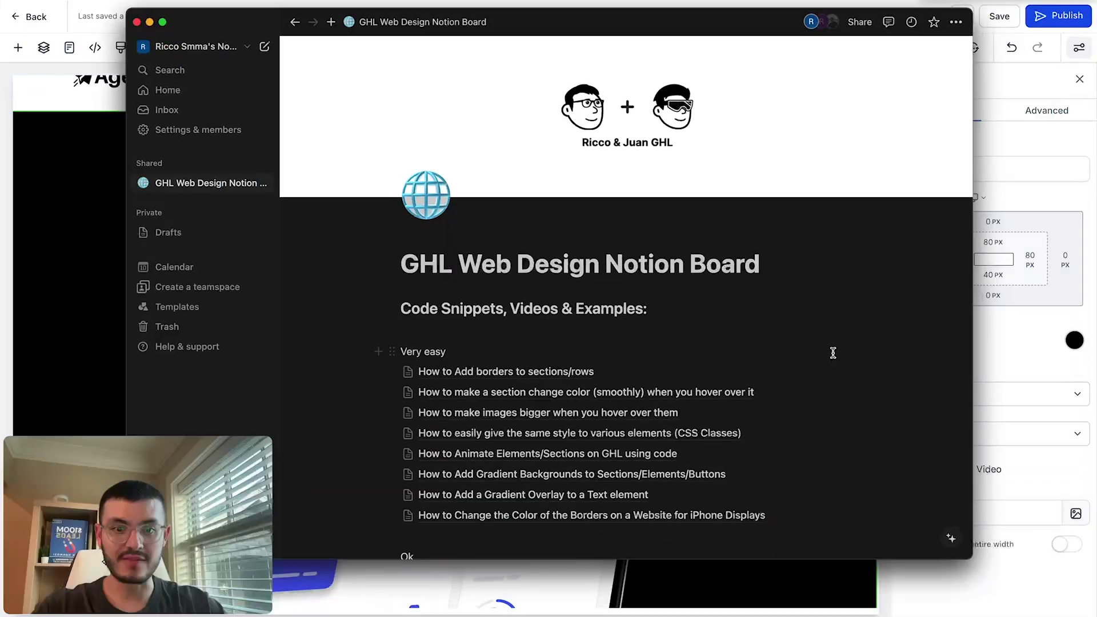
- Open the Notion guide 'How to change the color of a section based on scroll/position'
scroll(460, 247, down, 5)
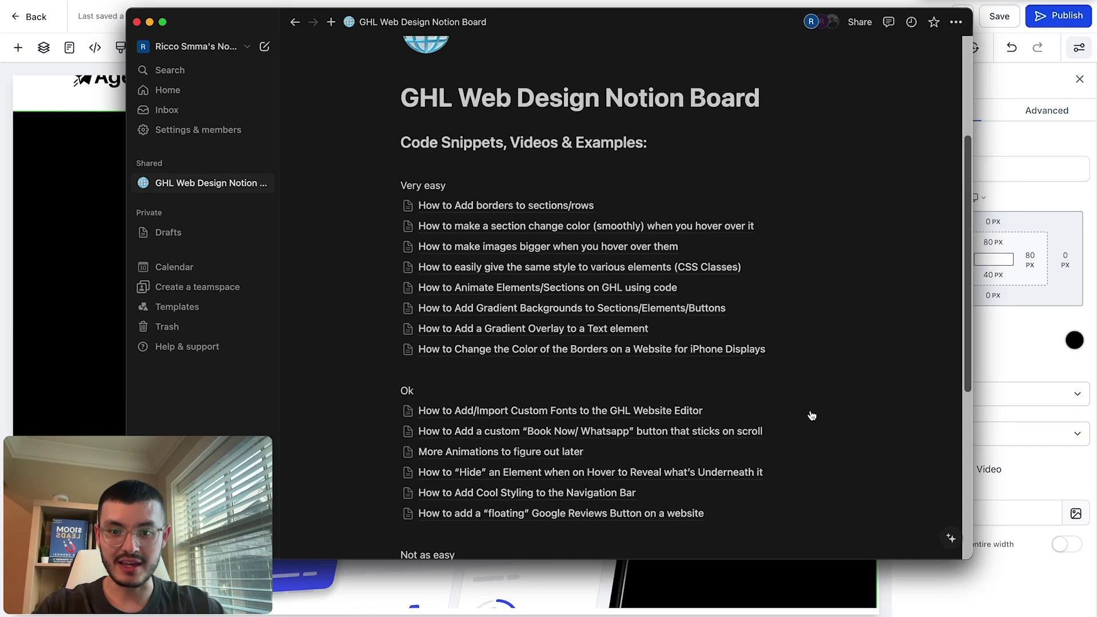
scroll(810, 411, down, 3)
mouse_move(504, 437)
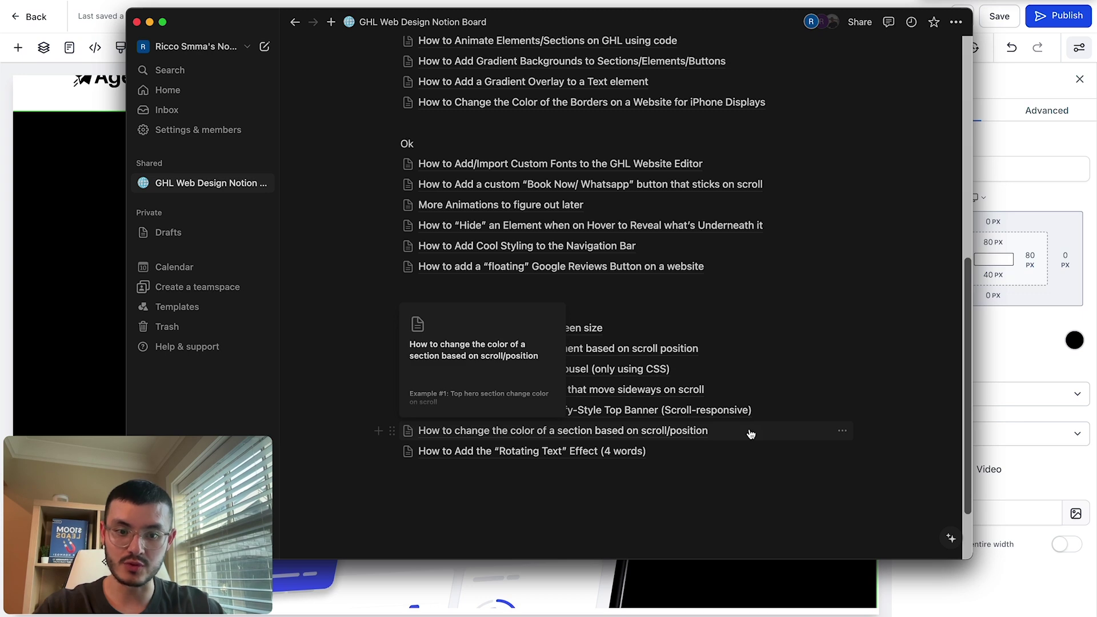
click(678, 435)
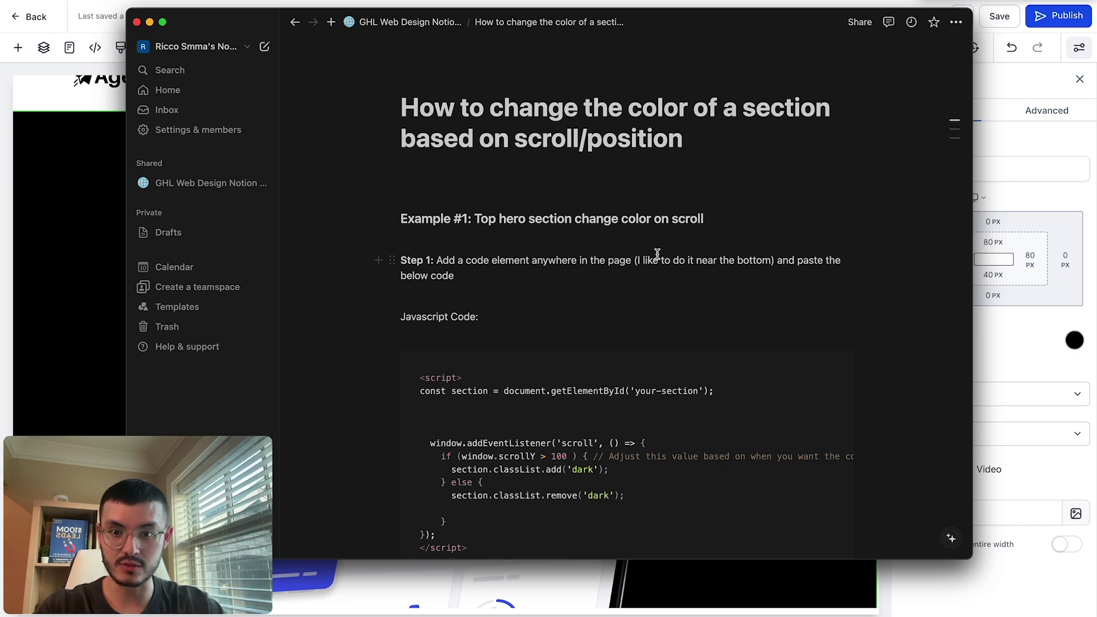
- Select the guide's whole JavaScript code block to copy it
scroll(593, 413, down, 3)
drag(487, 447, 410, 270)
key(ctrl+c)
click(34, 257)
- Scroll to the FAQ and add a new element below the CSS animations on scroll block
scroll(361, 372, down, 20)
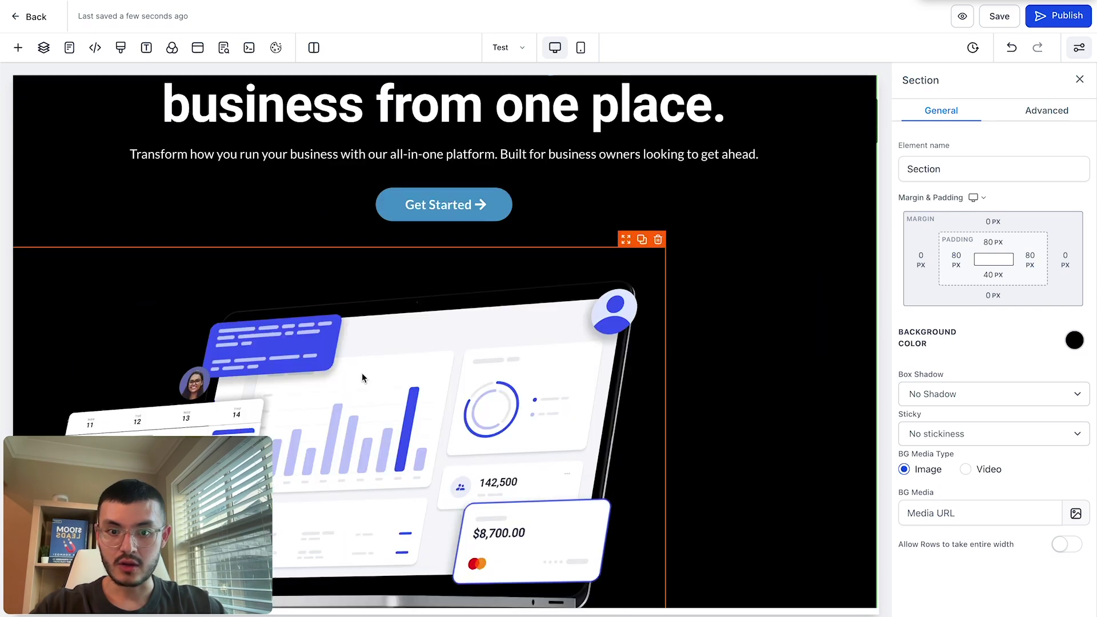
scroll(362, 377, down, 2)
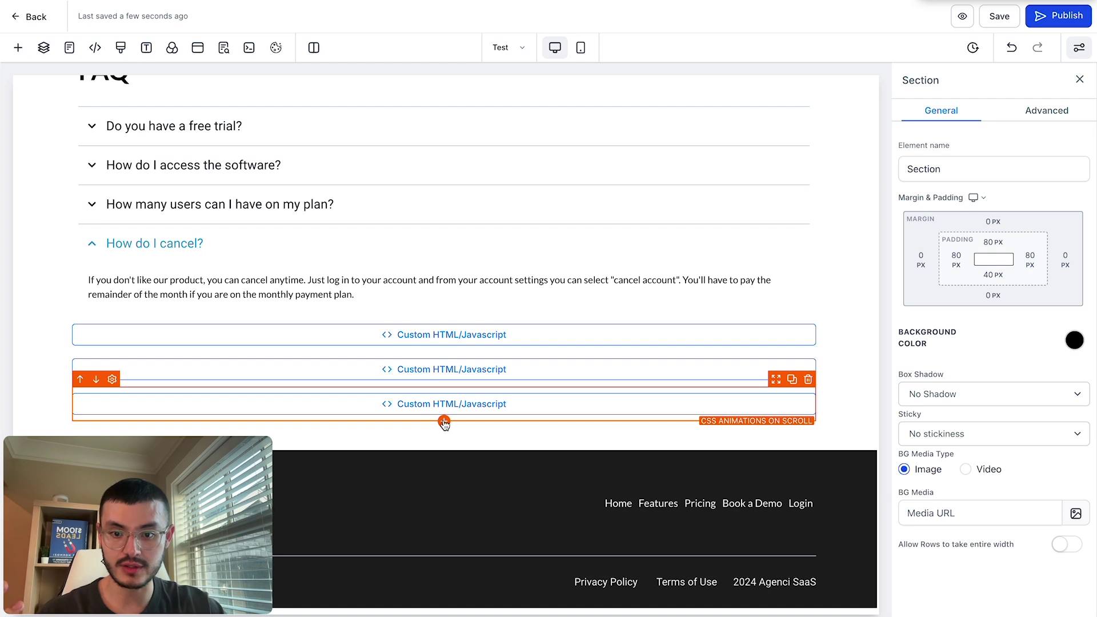
click(444, 422)
- Add a Custom Code element, found by searching 'code', and paste in the scroll JavaScript
double_click(284, 120)
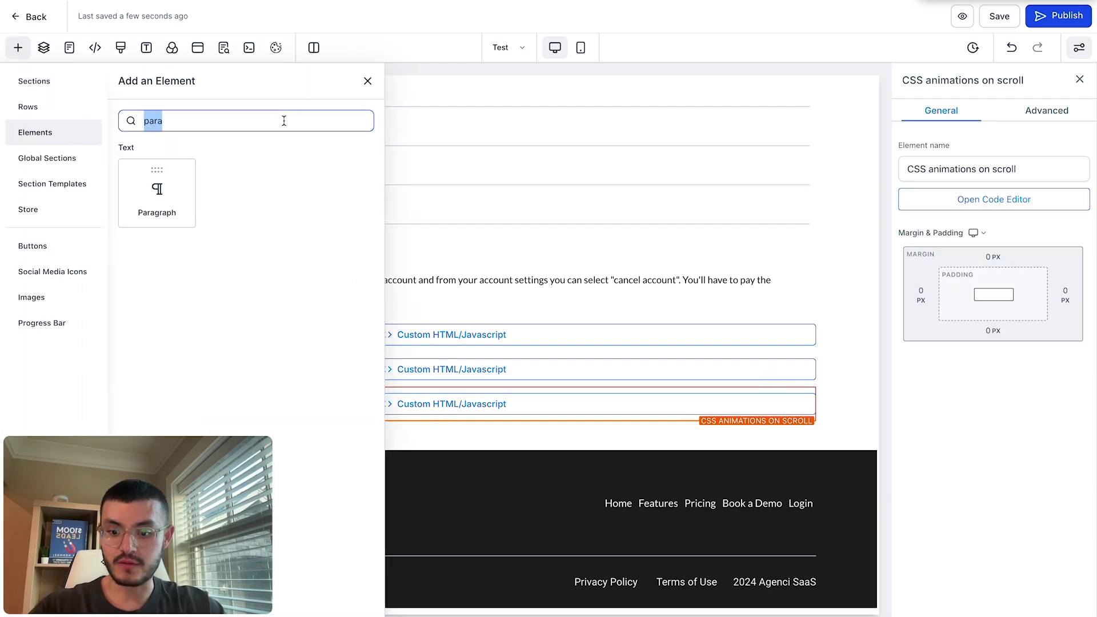
text(code)
click(157, 193)
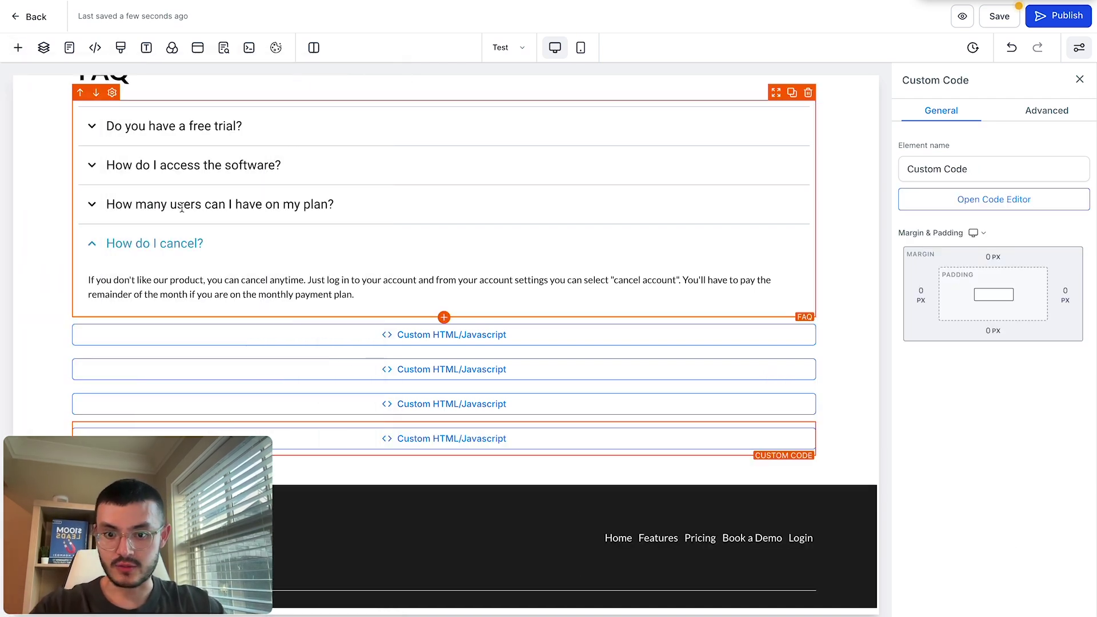
click(988, 199)
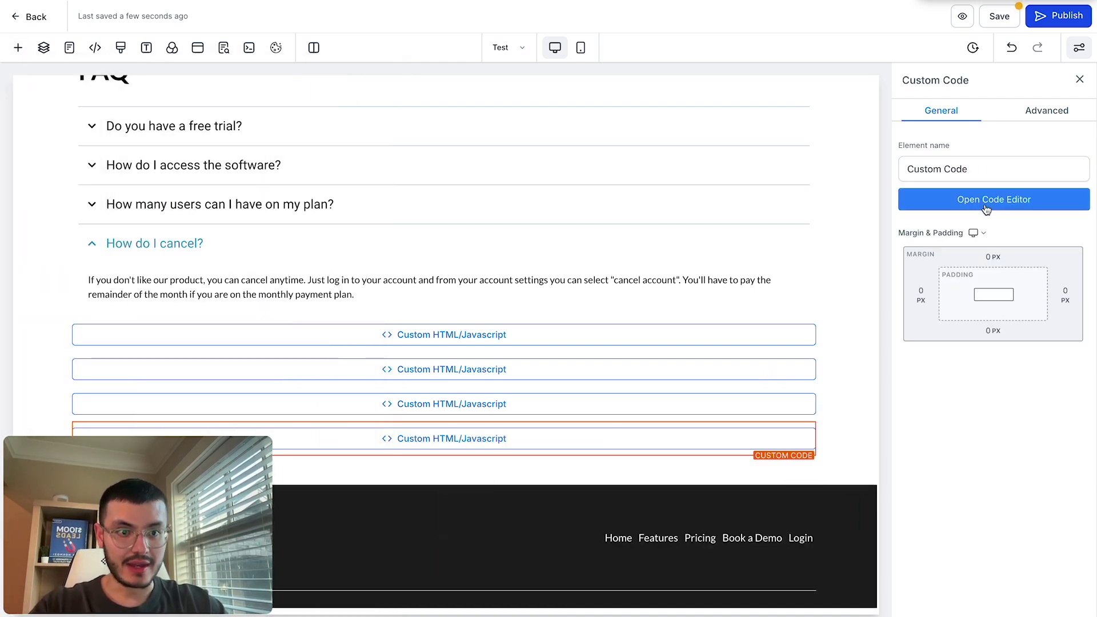
click(1019, 204)
click(565, 245)
key(ctrl+v)
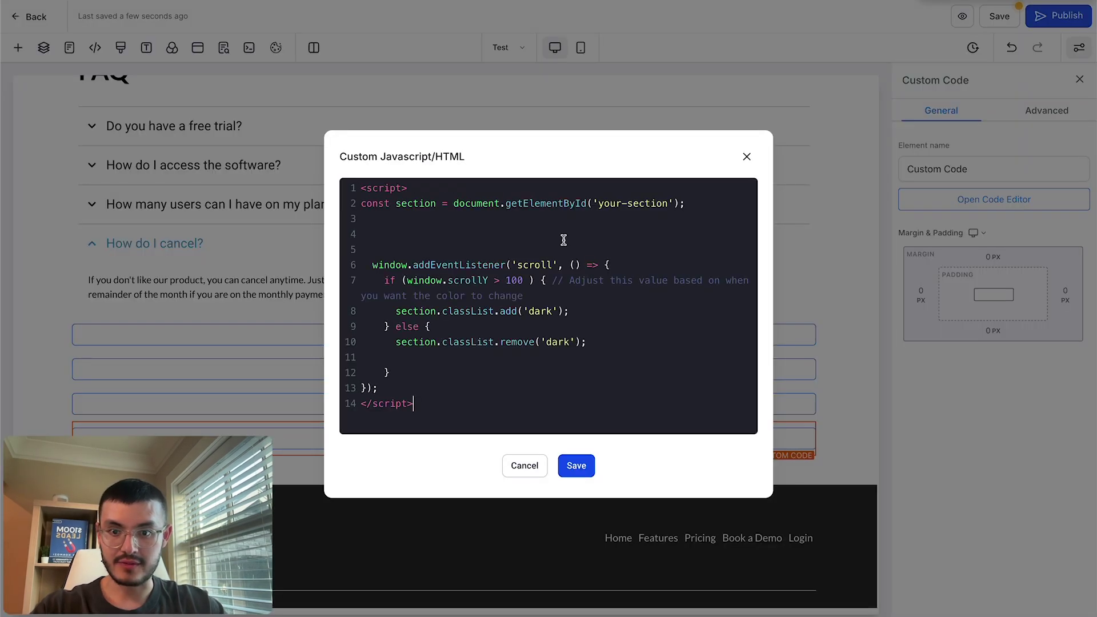
click(577, 465)
- Copy the black hero section's CSS selector from its settings
scroll(578, 445, up, 15)
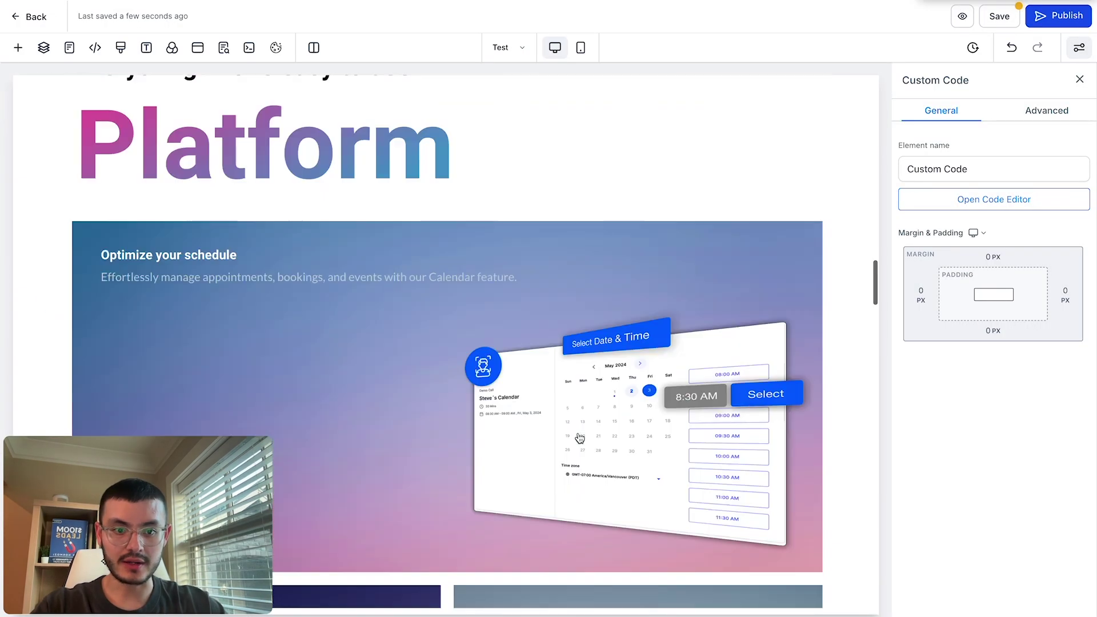
scroll(579, 438, up, 5)
click(577, 440)
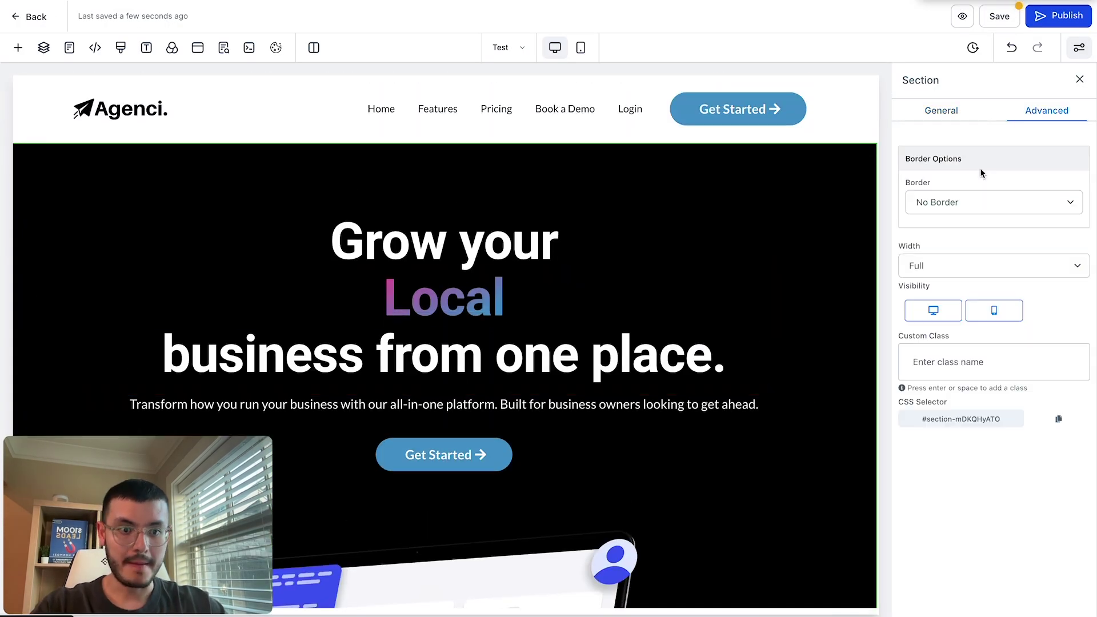
click(1061, 422)
scroll(667, 424, down, 20)
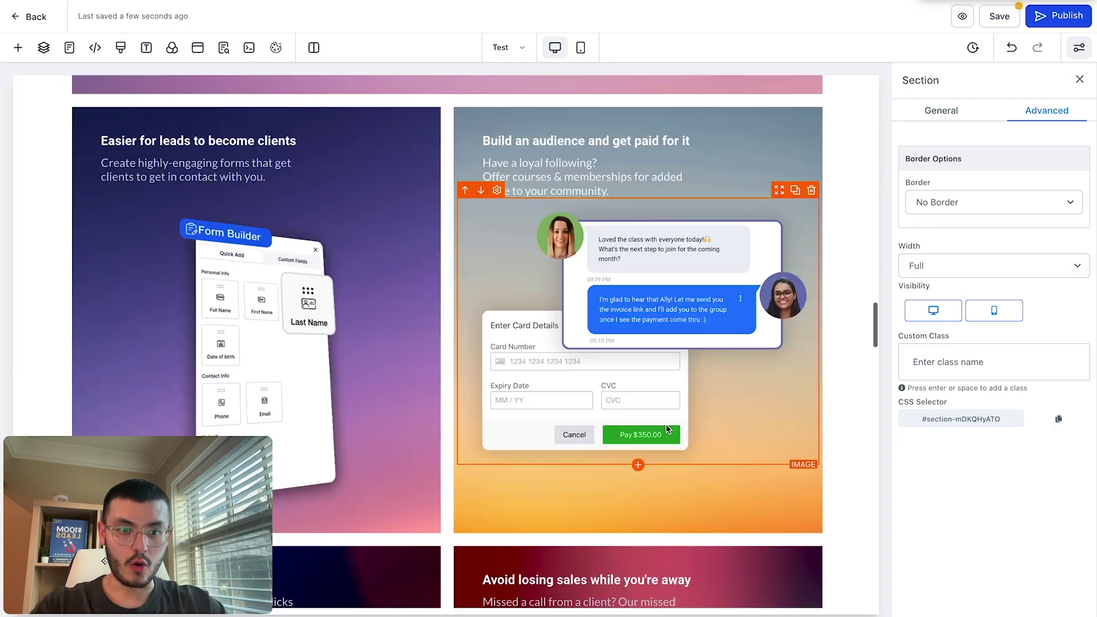
scroll(667, 424, down, 4)
- Replace 'your-section' in the custom code with 'section-mDKQHyATO', drop the leading #, and save
click(512, 404)
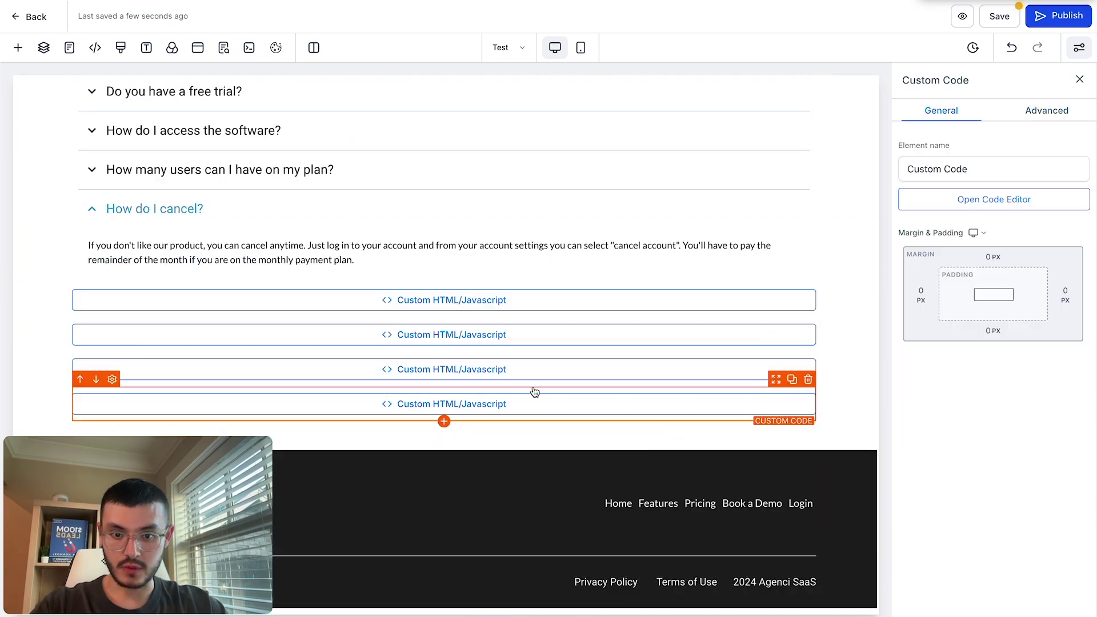
click(1033, 120)
click(941, 110)
click(940, 200)
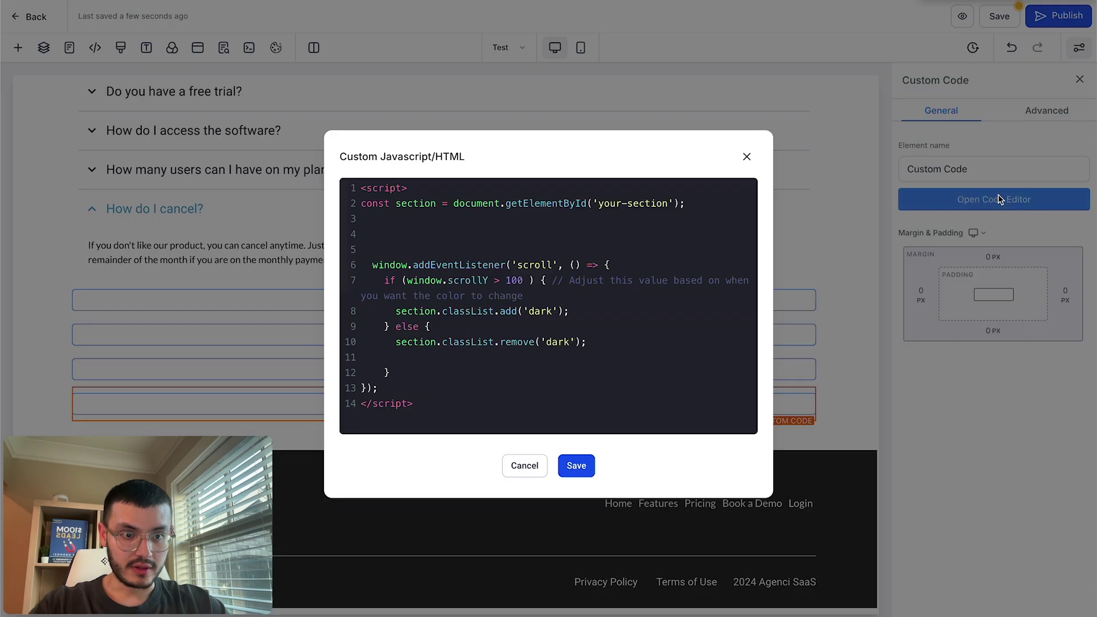
drag(668, 204, 595, 206)
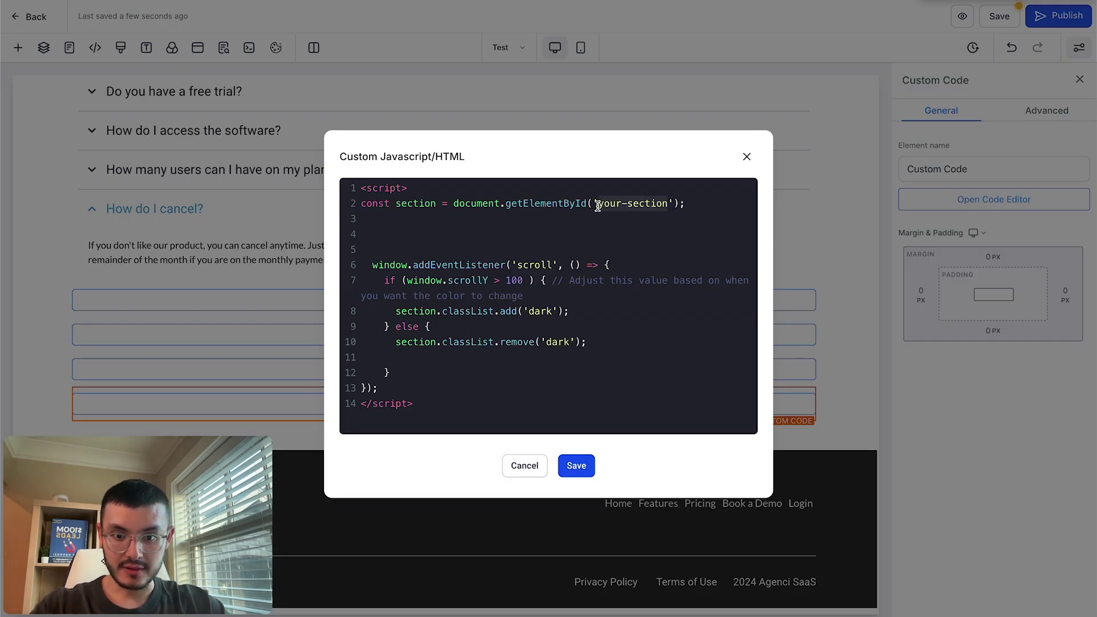
key(ctrl+v)
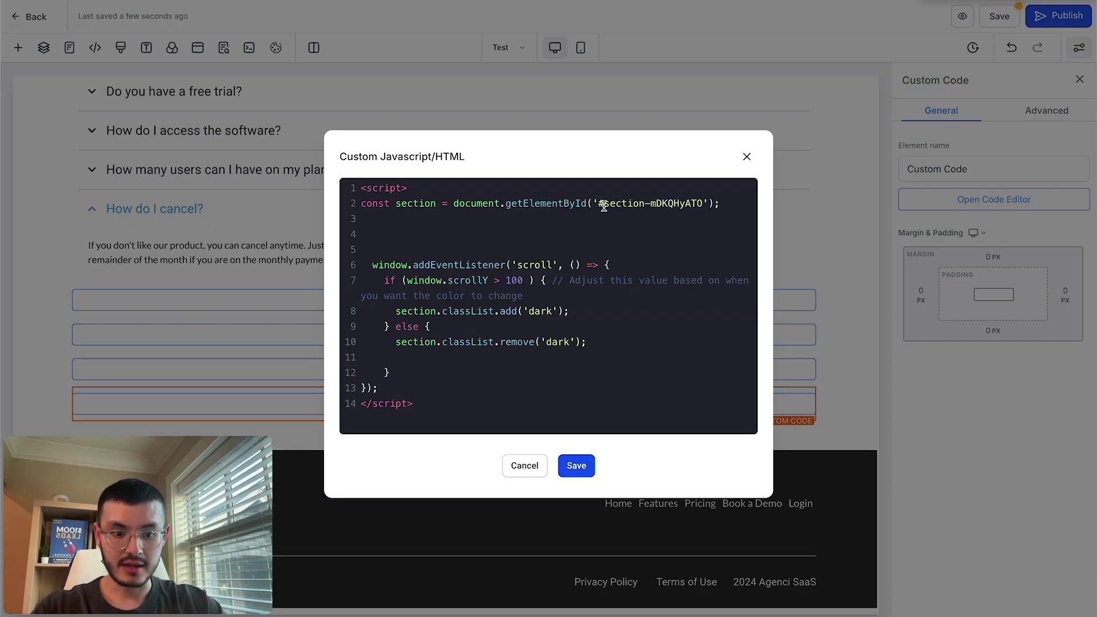
click(603, 206)
key(BackSpace)
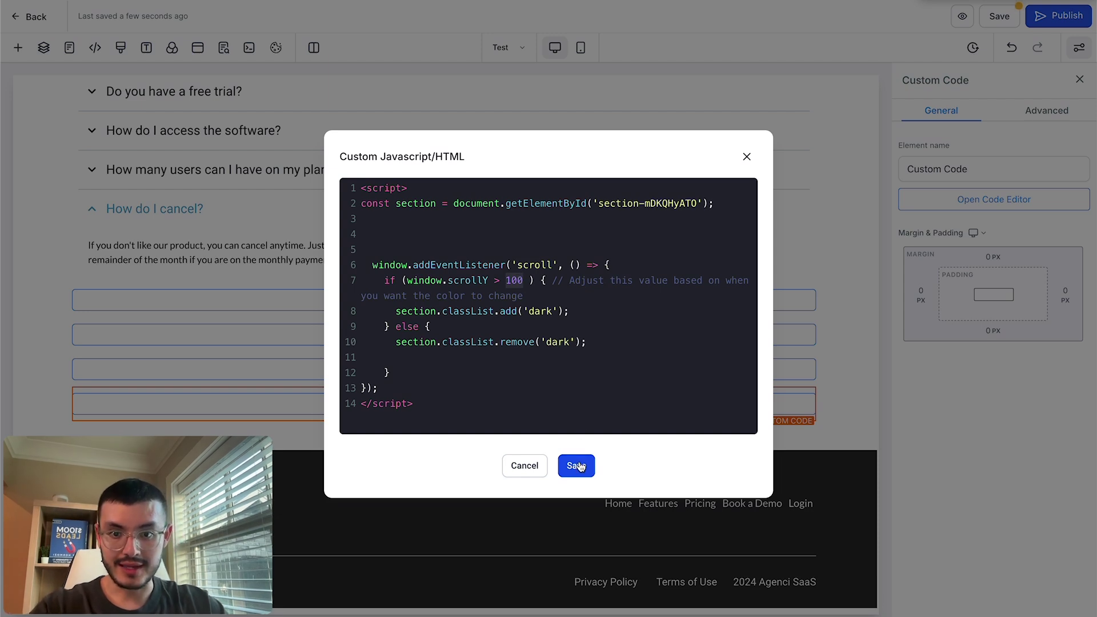
click(576, 465)
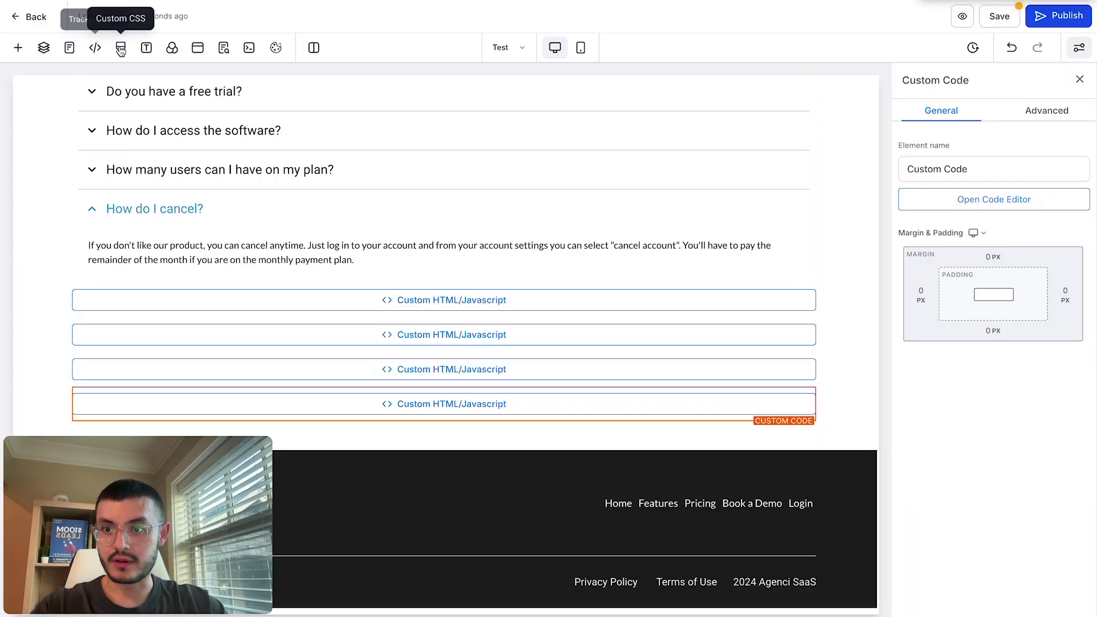
- Open the page's Custom CSS, add blank lines after :root, and copy the guide's scroll CSS from Notion
click(123, 48)
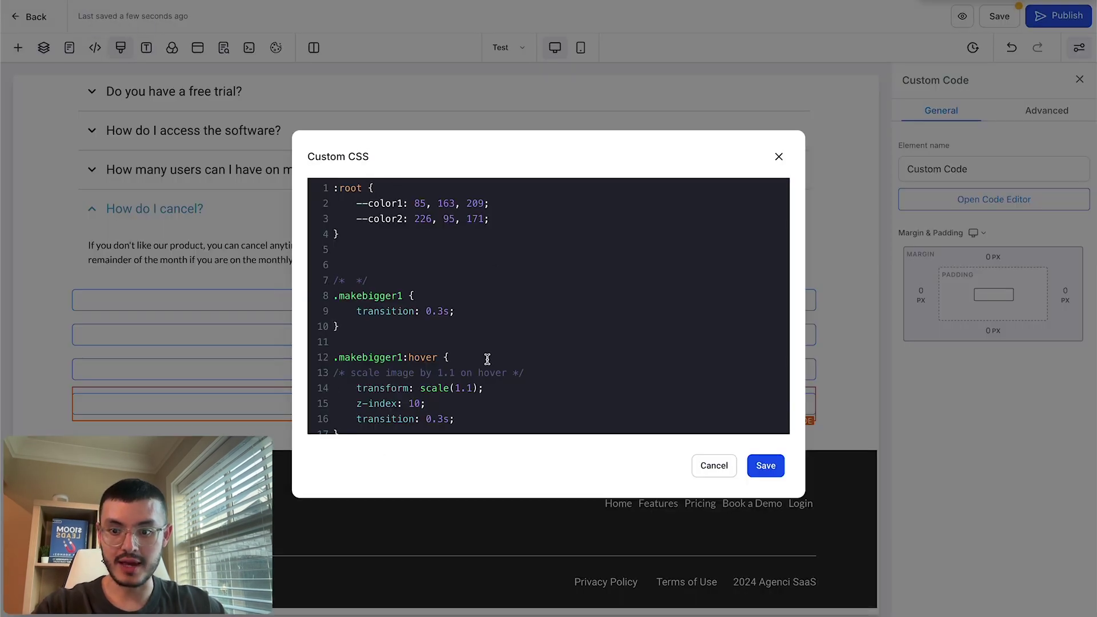
click(349, 252)
key(Return)
key(Return)
key(Return)
key(Return)
key(Return)
key(Return)
key(Return)
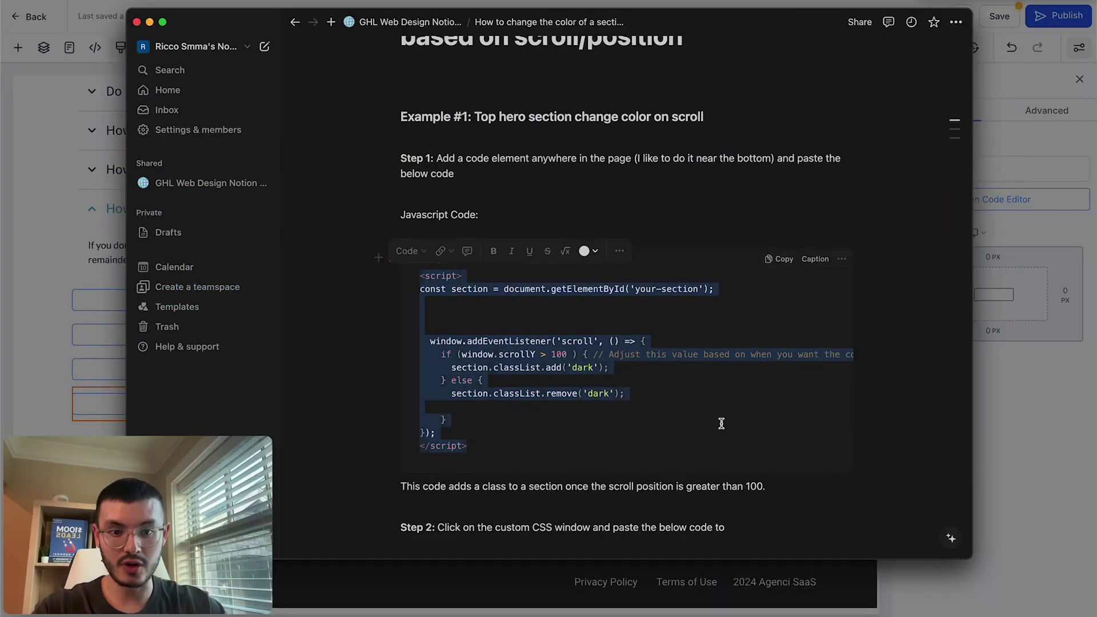
scroll(723, 421, down, 5)
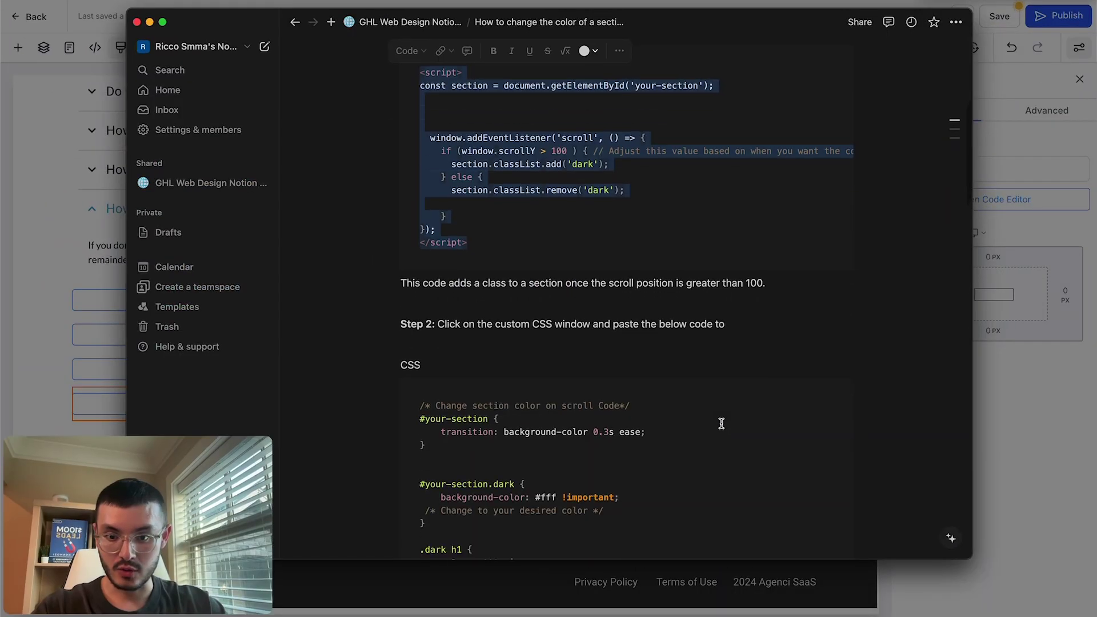
scroll(721, 423, down, 5)
drag(487, 524, 406, 252)
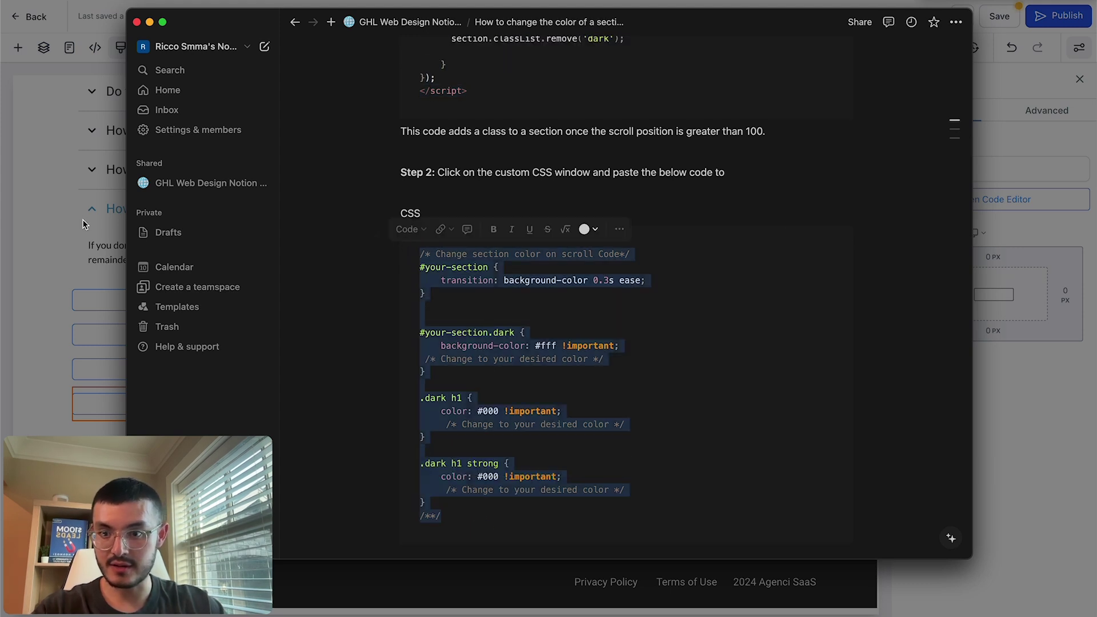
key(super+Tab)
- Paste the scroll colour-change CSS into Custom CSS and save it
key(ctrl+v)
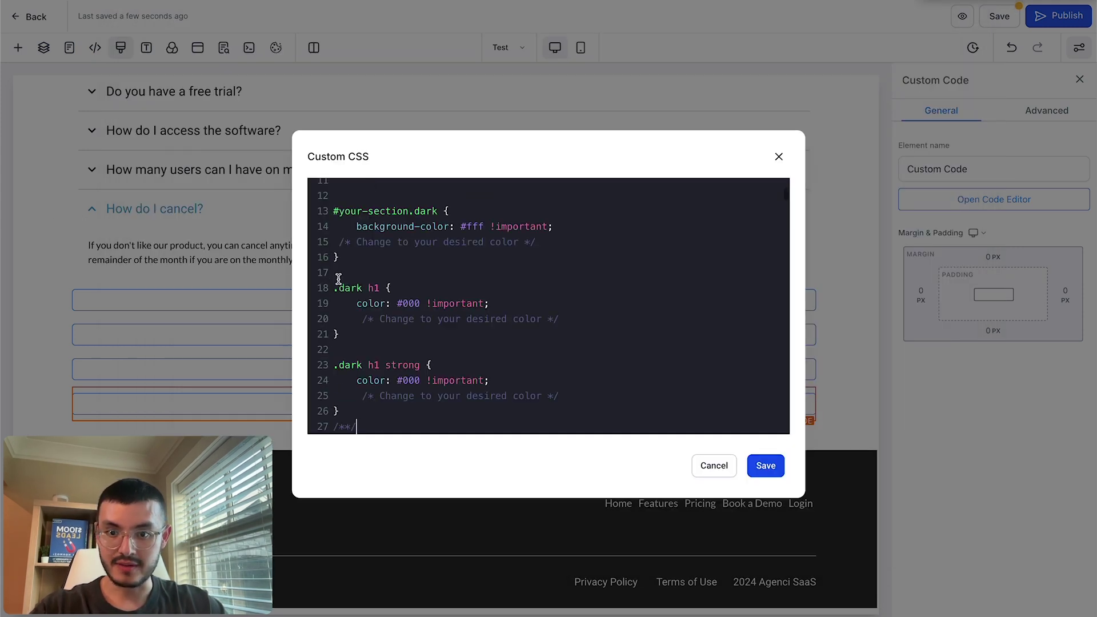
scroll(409, 275, up, 3)
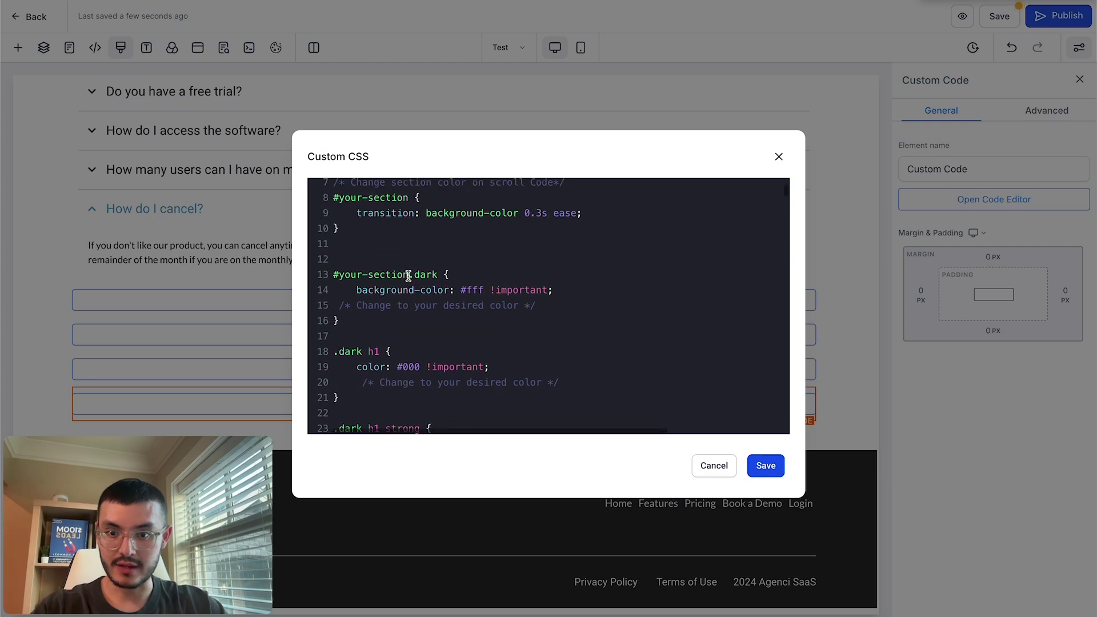
click(765, 466)
- Copy the black hero section's CSS selector from its Advanced settings
scroll(783, 238, up, 10)
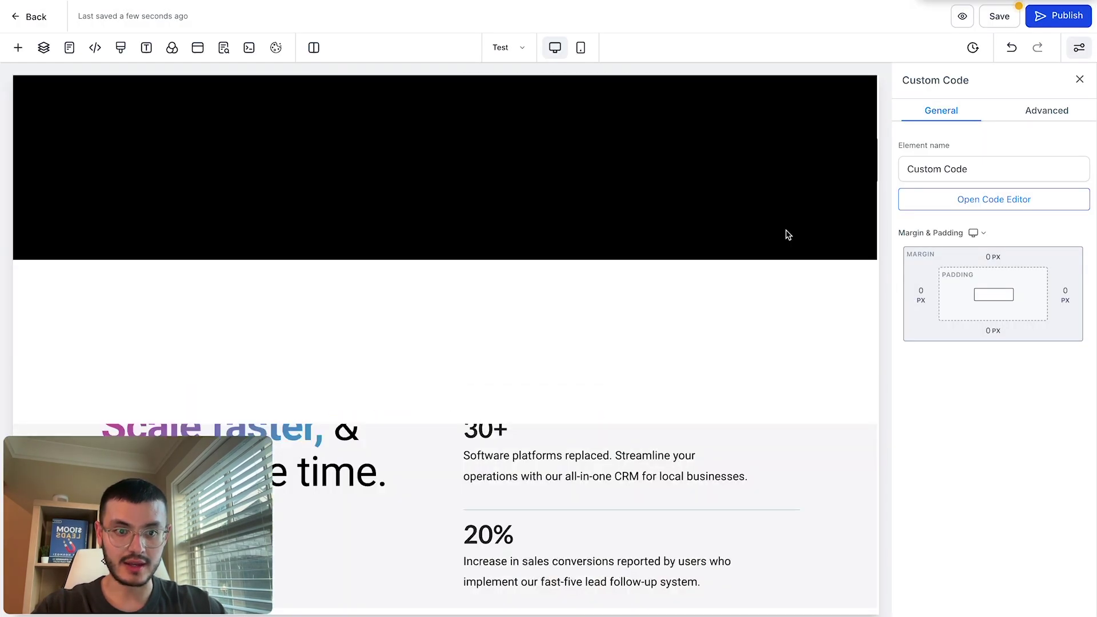
scroll(787, 234, up, 5)
click(850, 177)
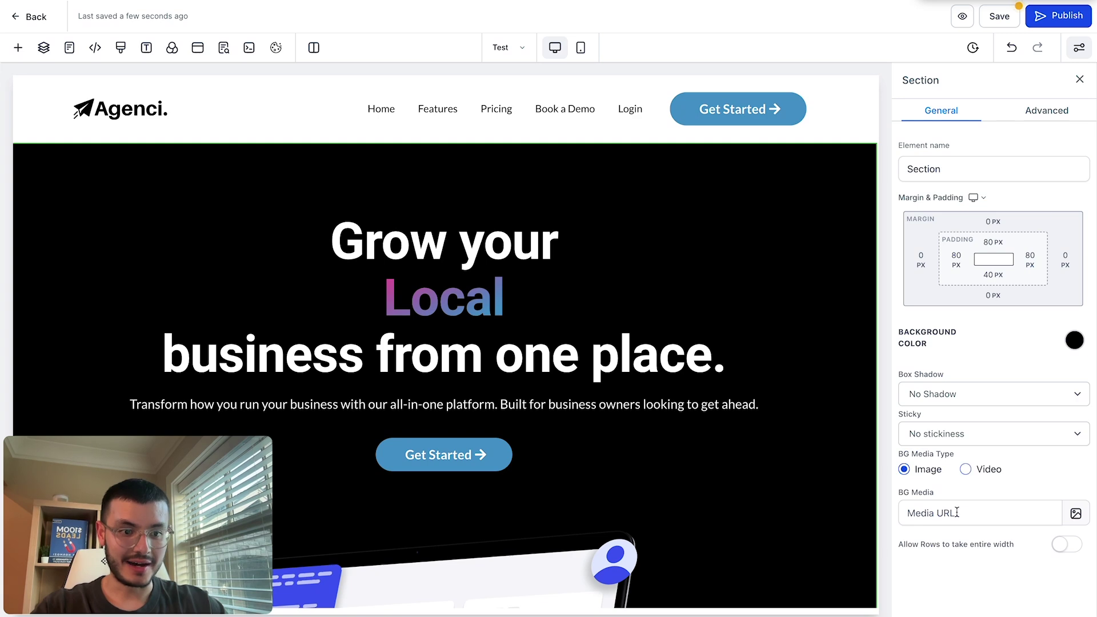
click(1046, 110)
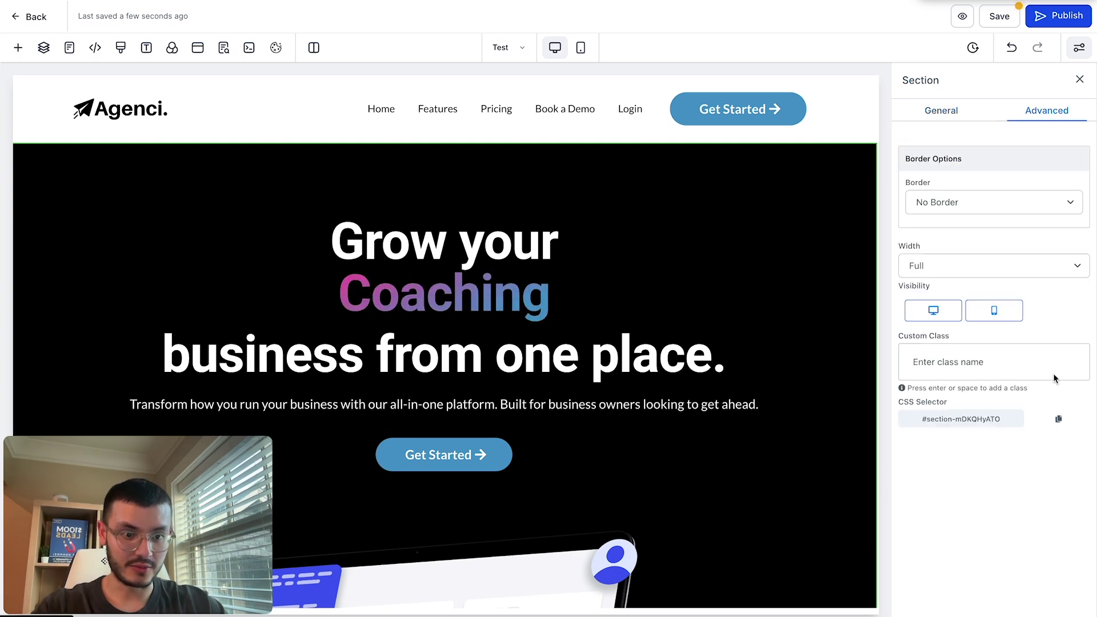
click(1066, 422)
- Replace #your-section on lines 8 and 12 with the hero's #section-mDKQHyATO selector
click(120, 48)
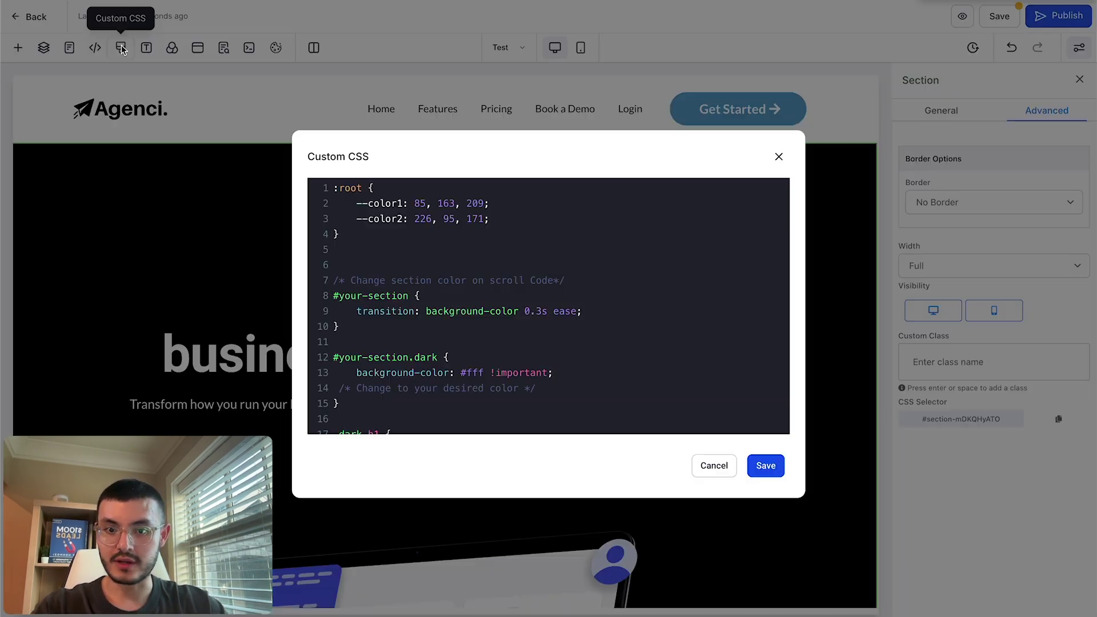
drag(407, 298, 343, 298)
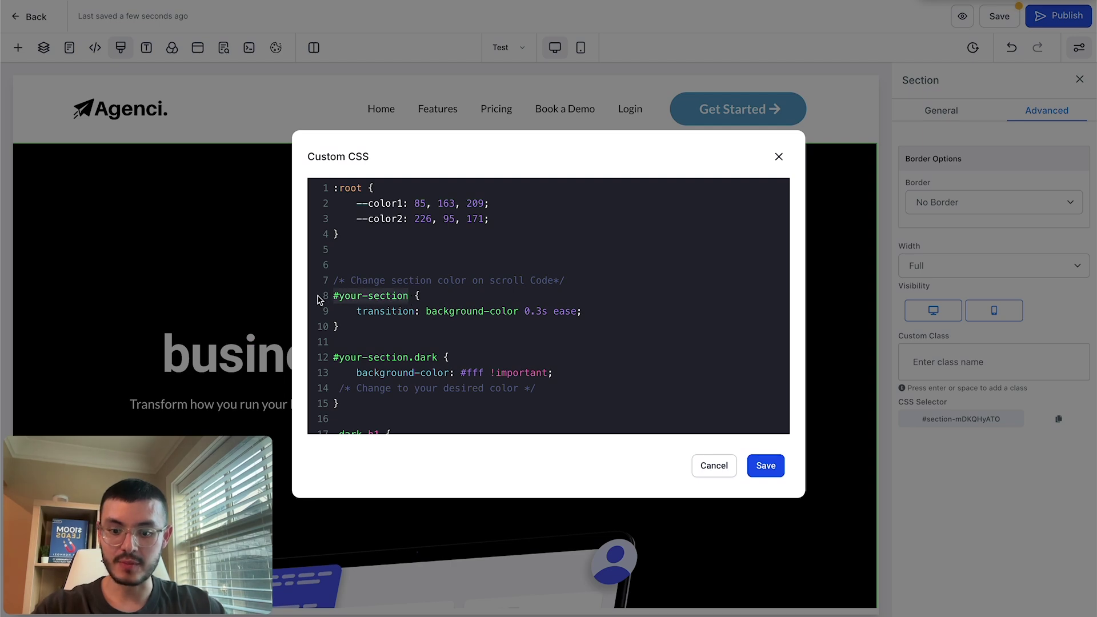
text(#section-mDKQHyATO)
drag(409, 358, 330, 357)
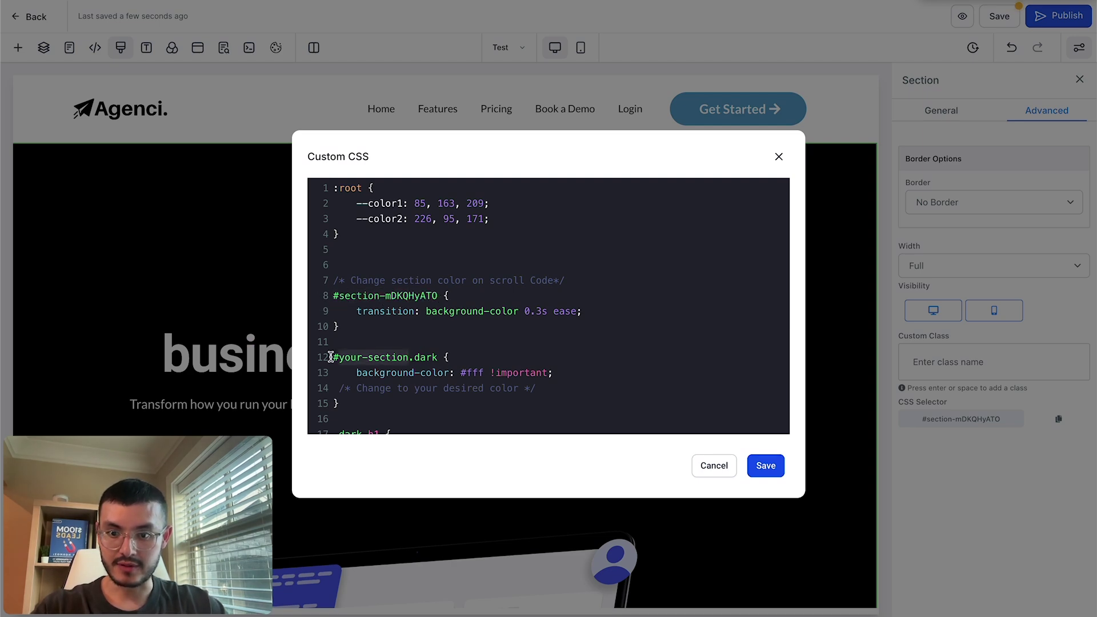
text(section-mDKQHyATO)
- Review the #fff background and #000 text colour values, then save the CSS
scroll(378, 282, down, 2)
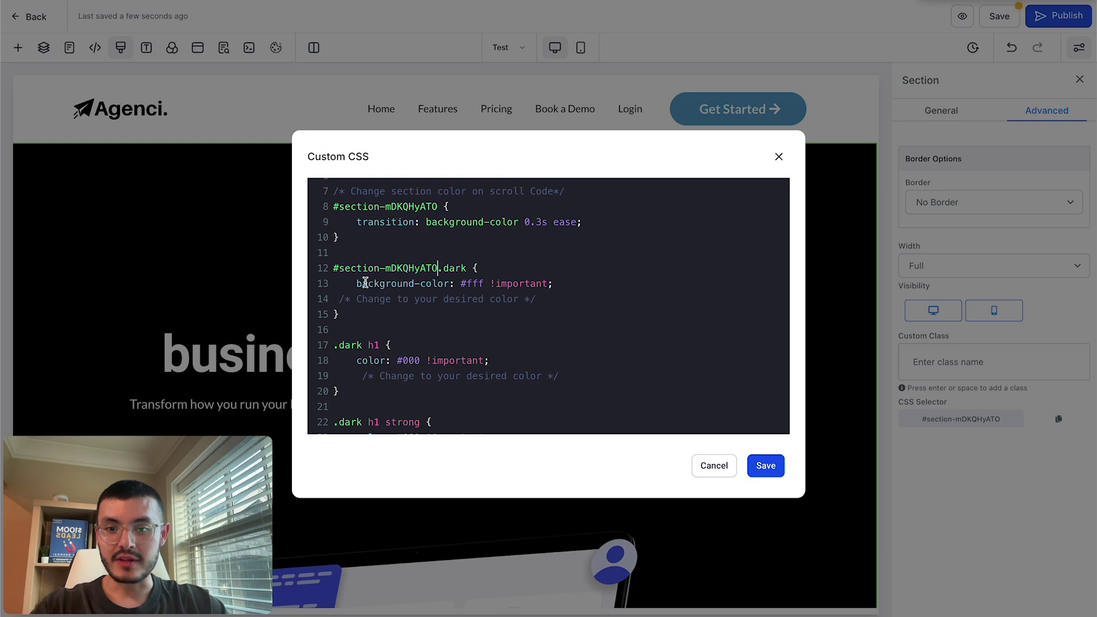
drag(428, 283, 480, 283)
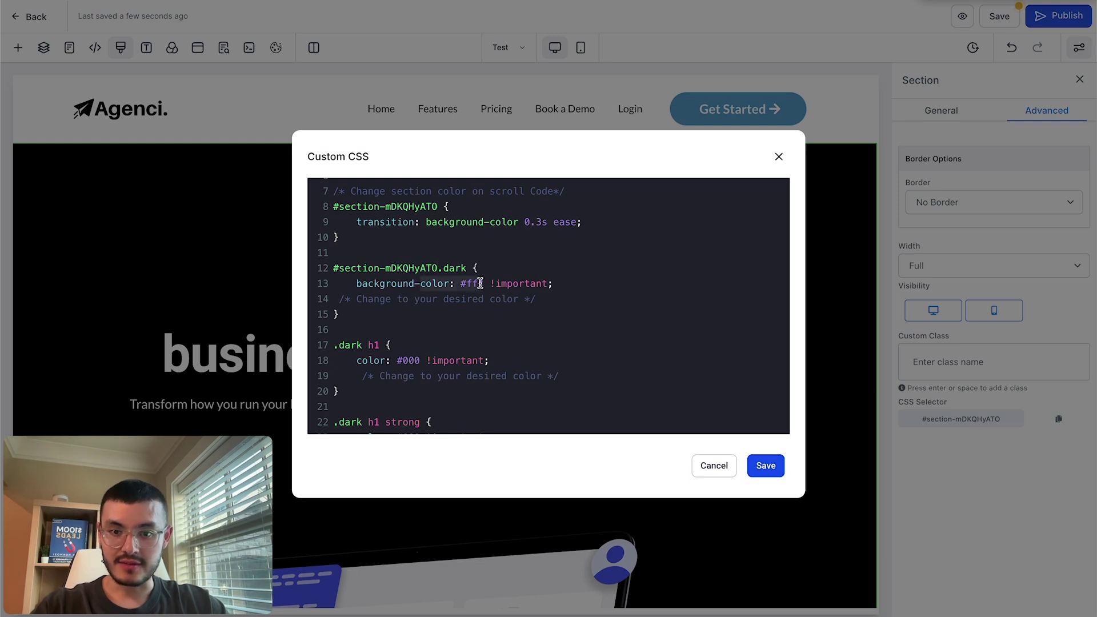
double_click(403, 360)
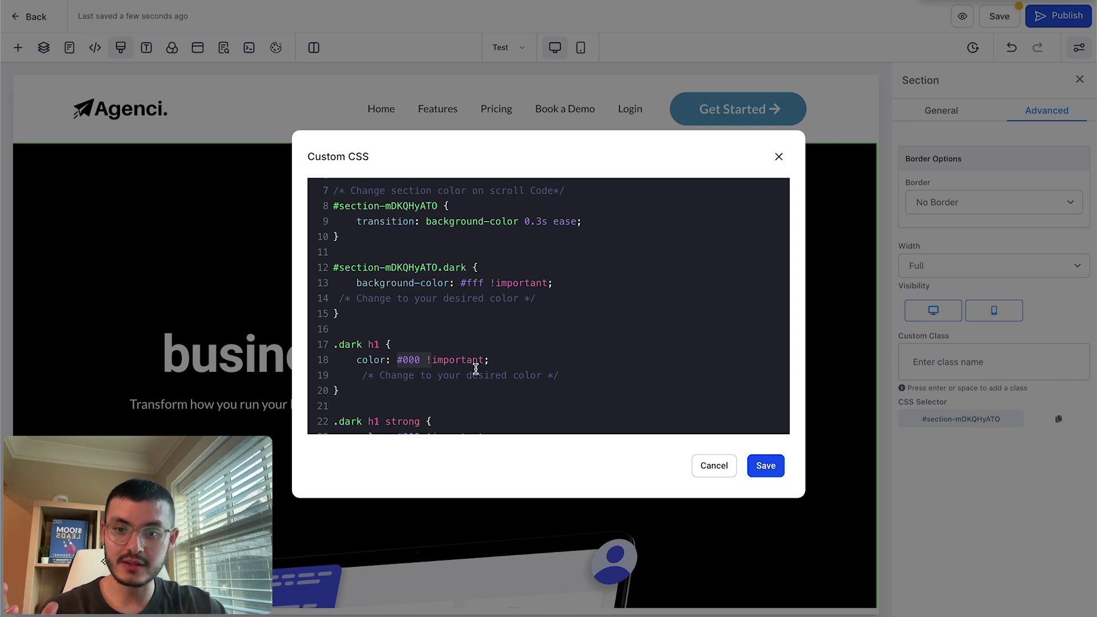
scroll(476, 369, up, 2)
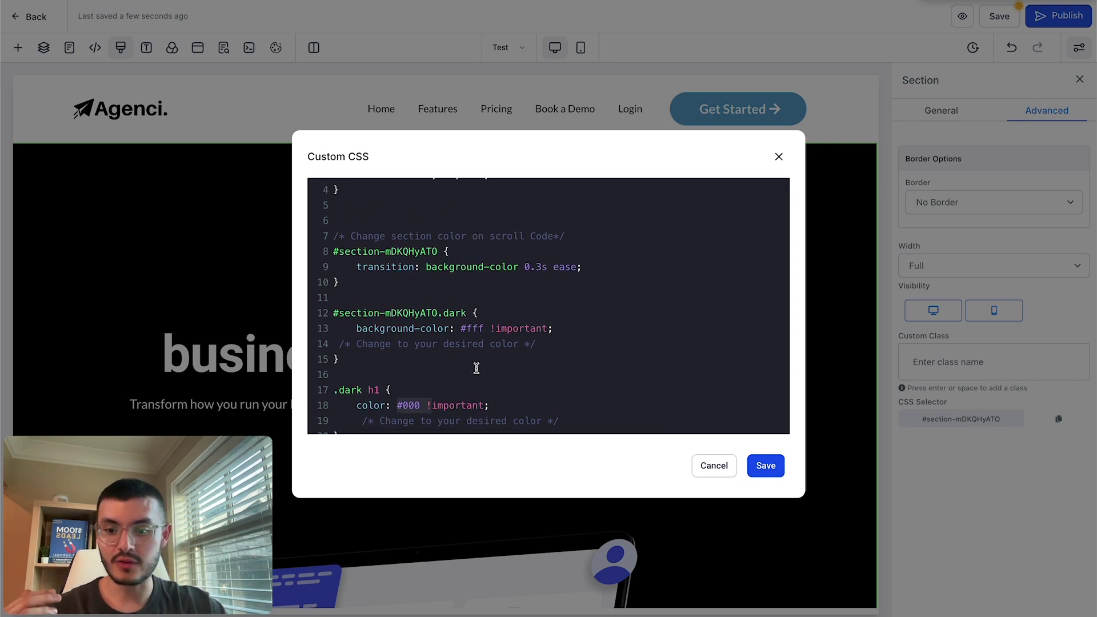
drag(375, 328, 489, 328)
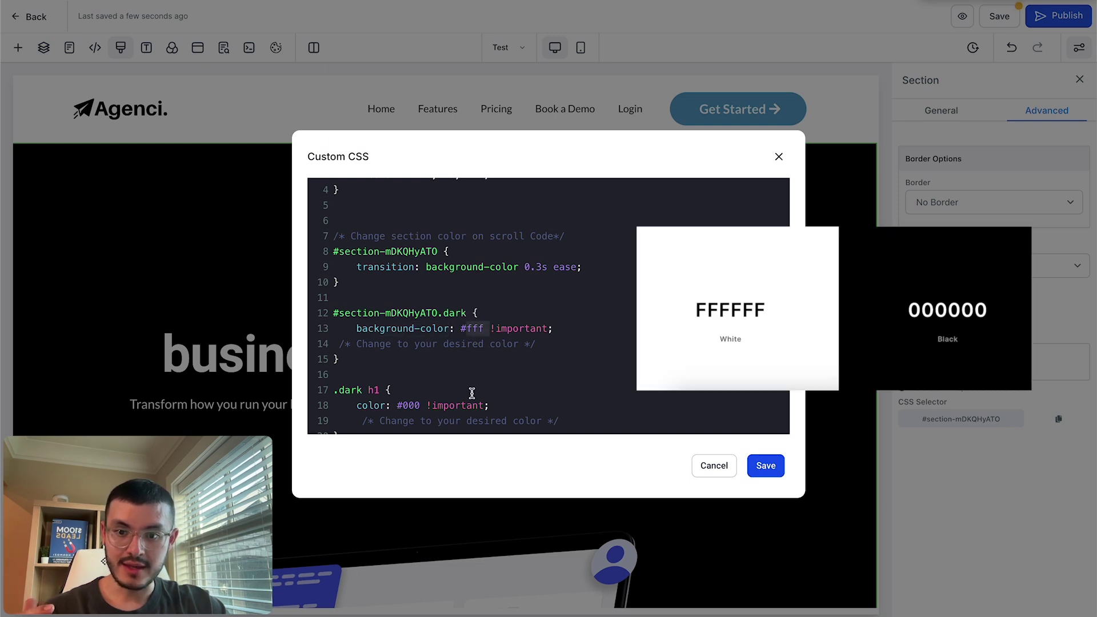
scroll(472, 393, down, 3)
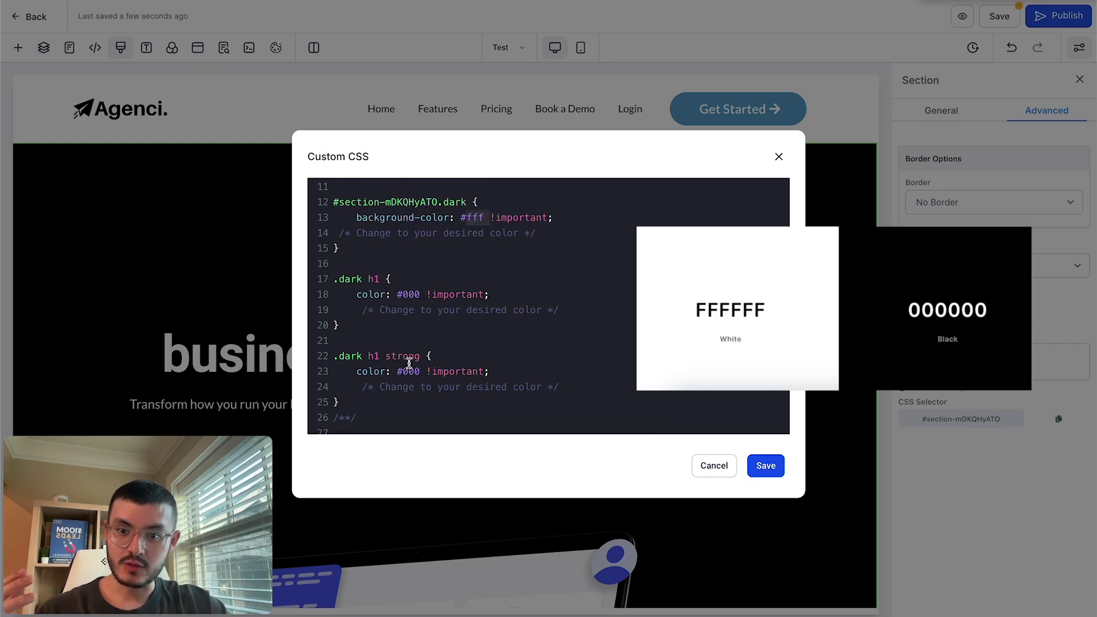
scroll(429, 373, down, 2)
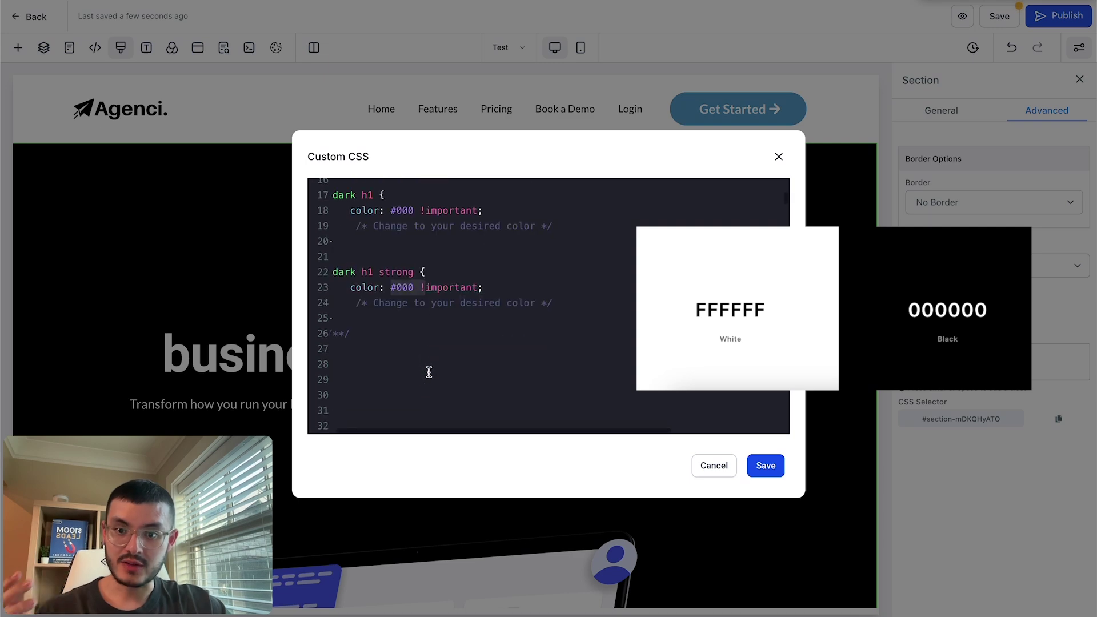
click(766, 465)
click(963, 17)
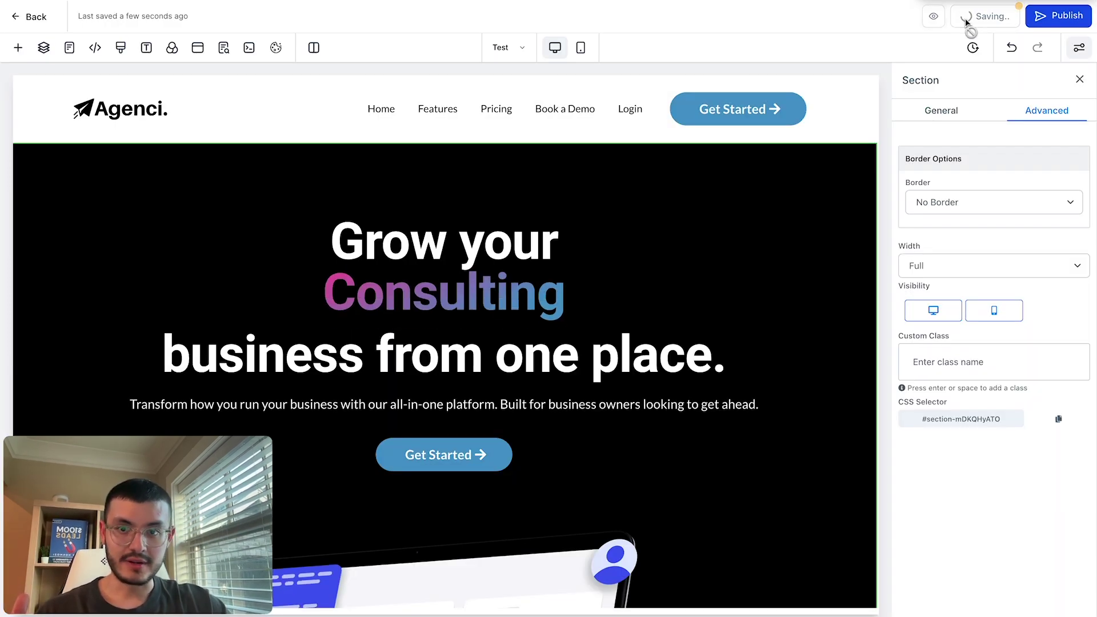
scroll(932, 201, down, 2)
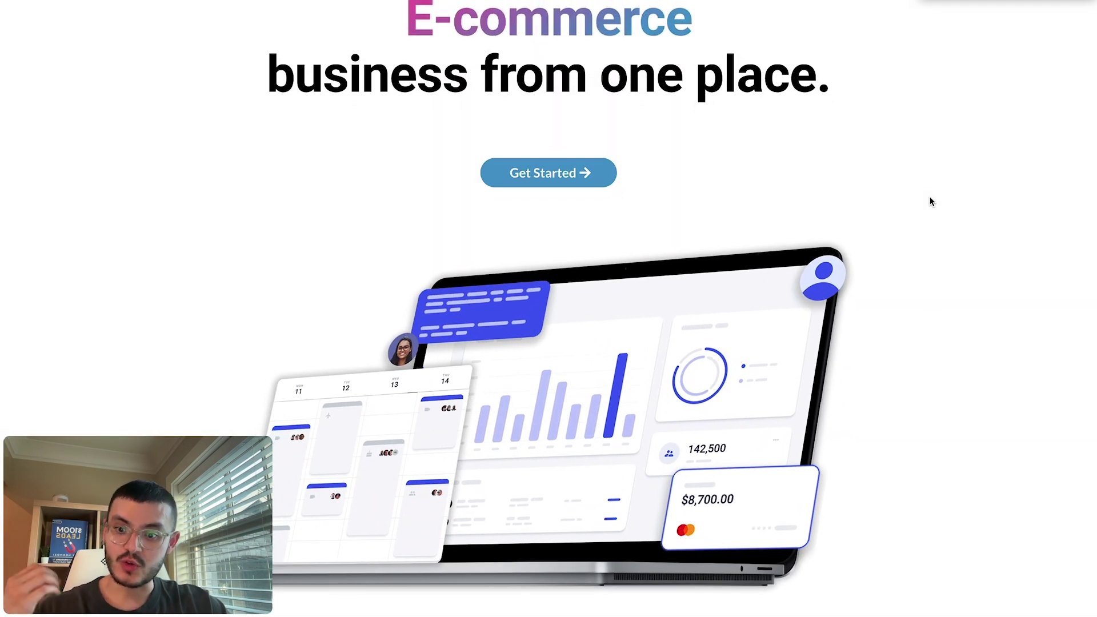
scroll(932, 201, up, 3)
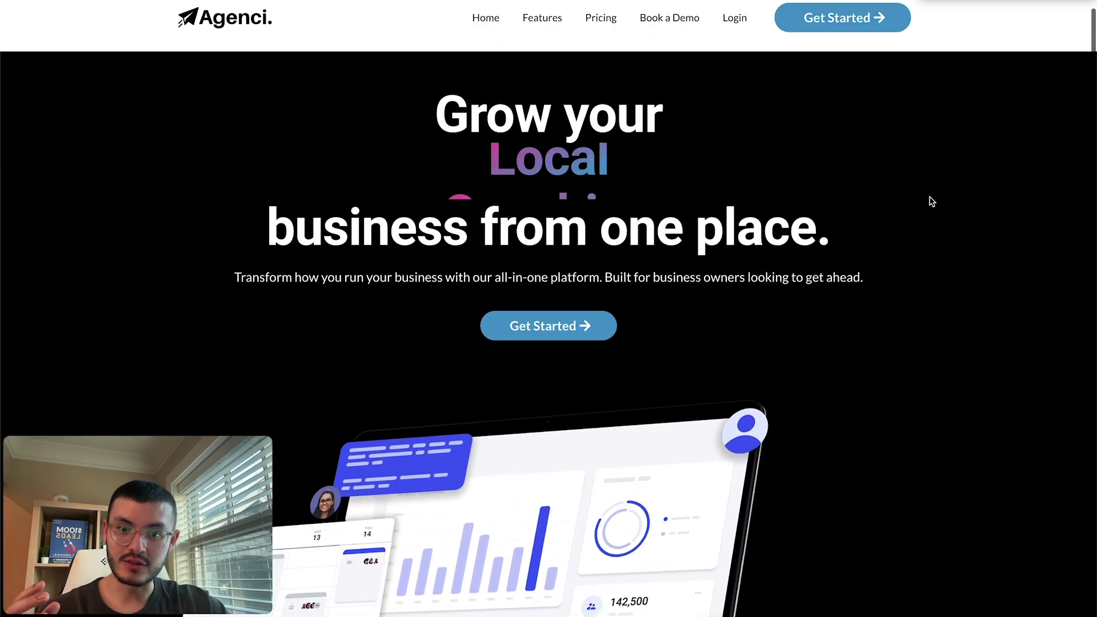
scroll(932, 201, down, 3)
drag(567, 176, 792, 173)
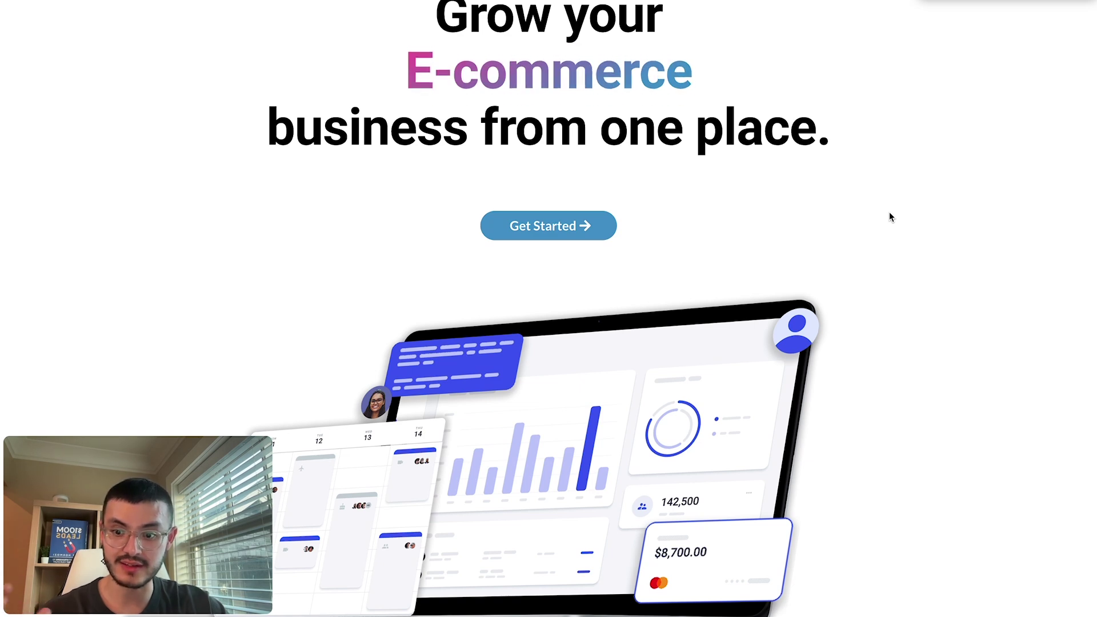
scroll(889, 217, up, 3)
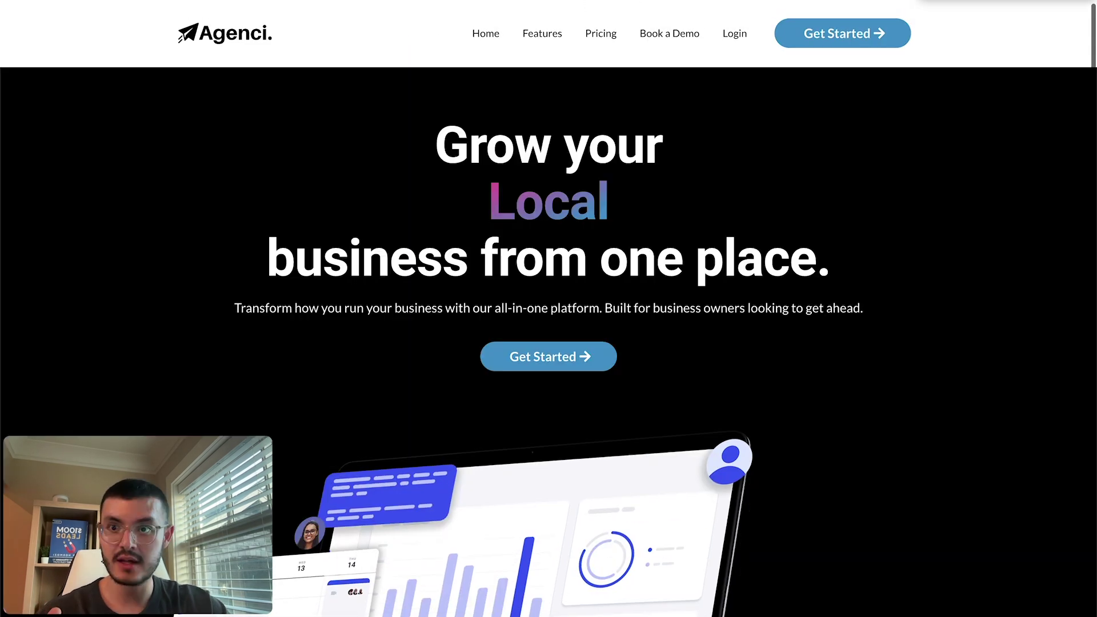
key(Escape)
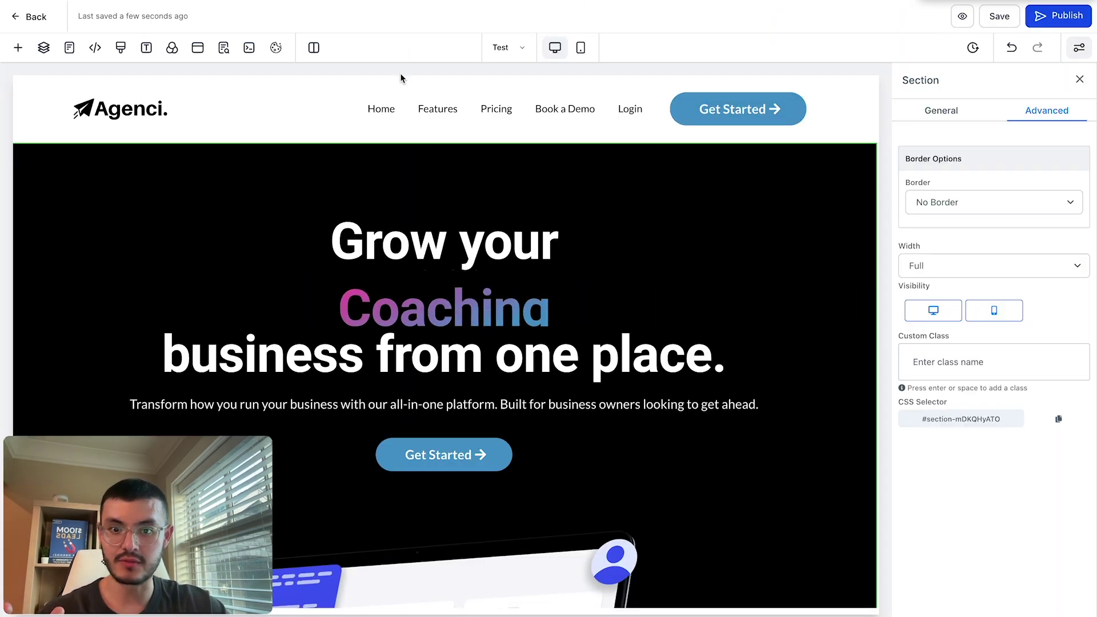
- Open the Custom CSS and review the .dark h1 rule setting black text
click(116, 51)
scroll(456, 260, down, 5)
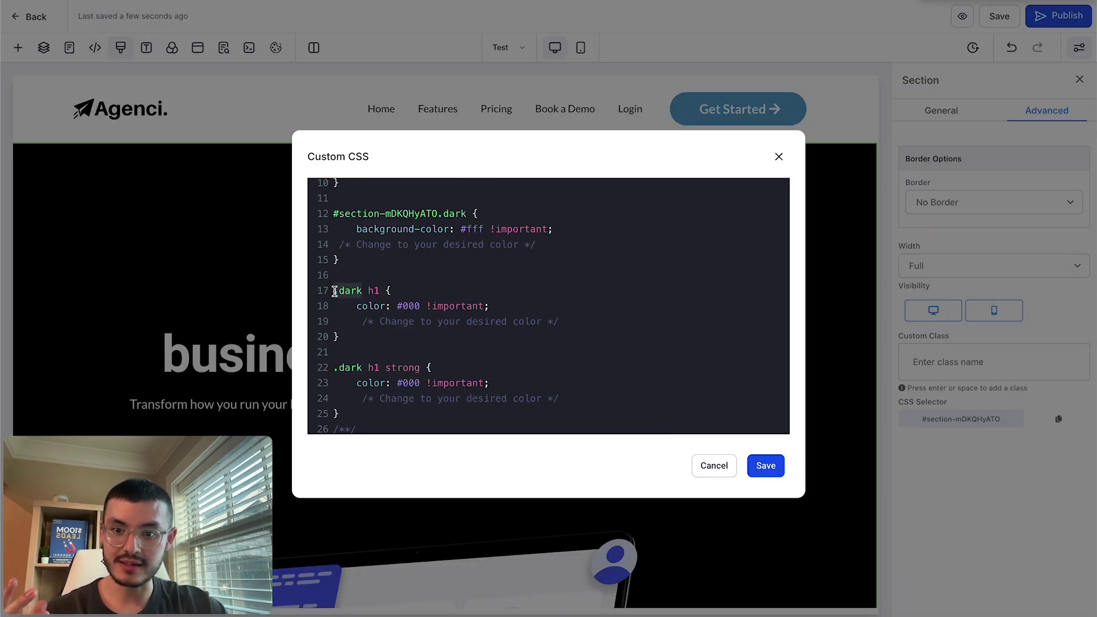
drag(357, 308, 490, 309)
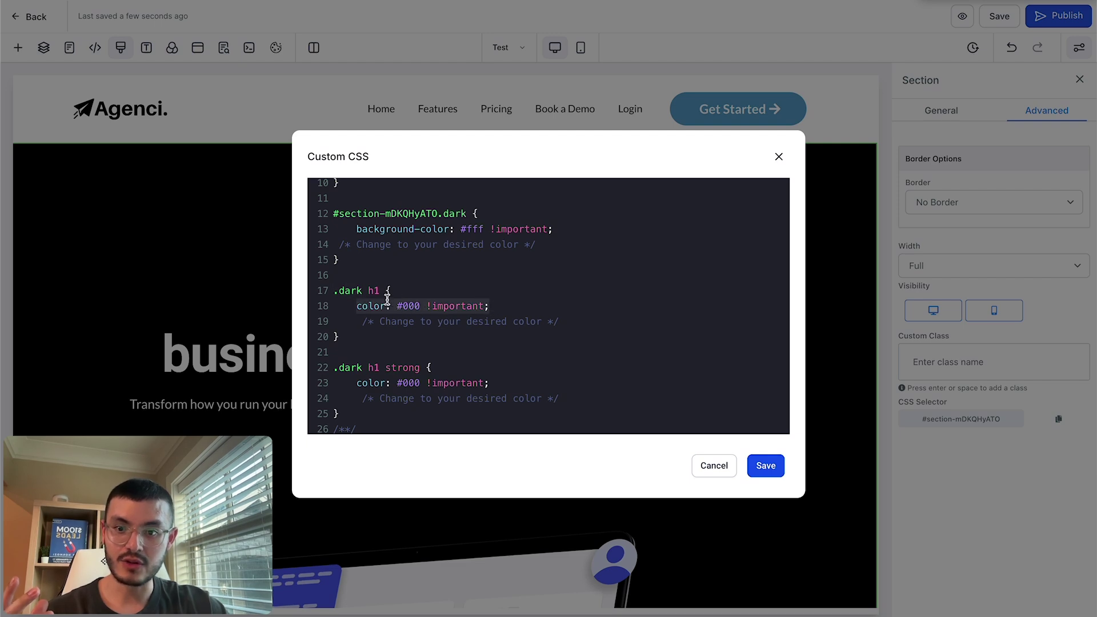
drag(366, 291, 388, 292)
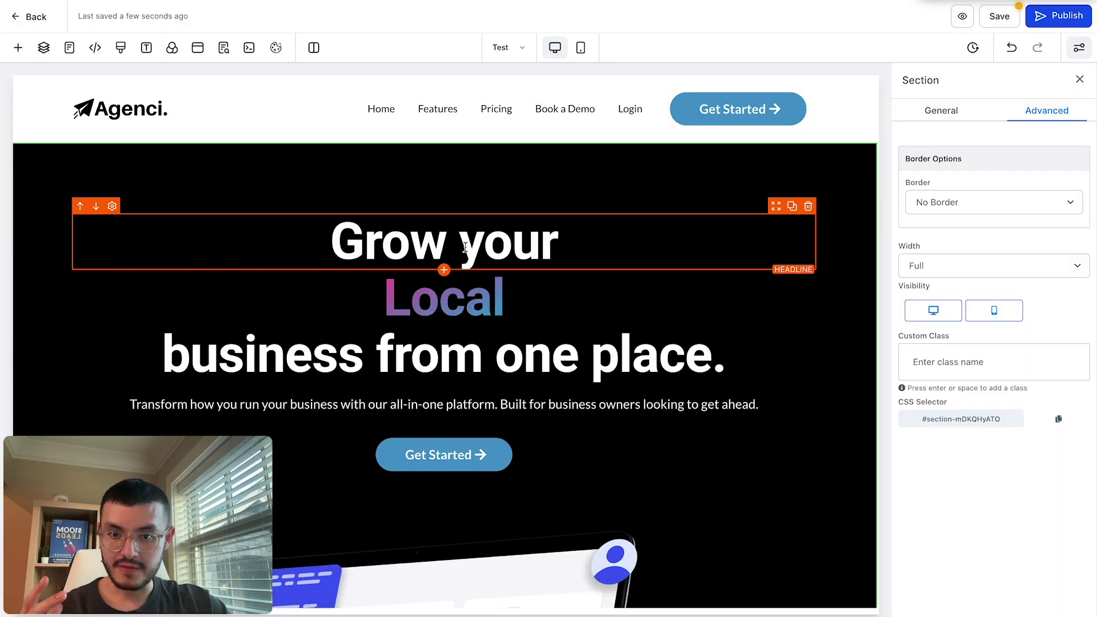
- Confirm the headline is H1 and the subheadline H2, then reopen the Custom CSS
click(466, 240)
triple_click(466, 241)
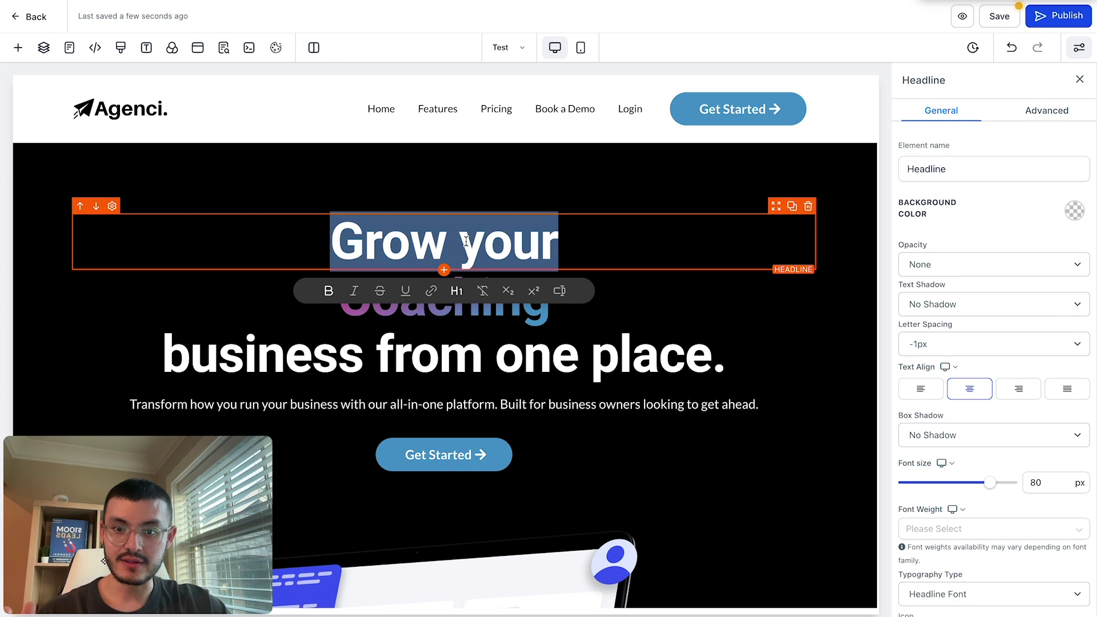
triple_click(490, 362)
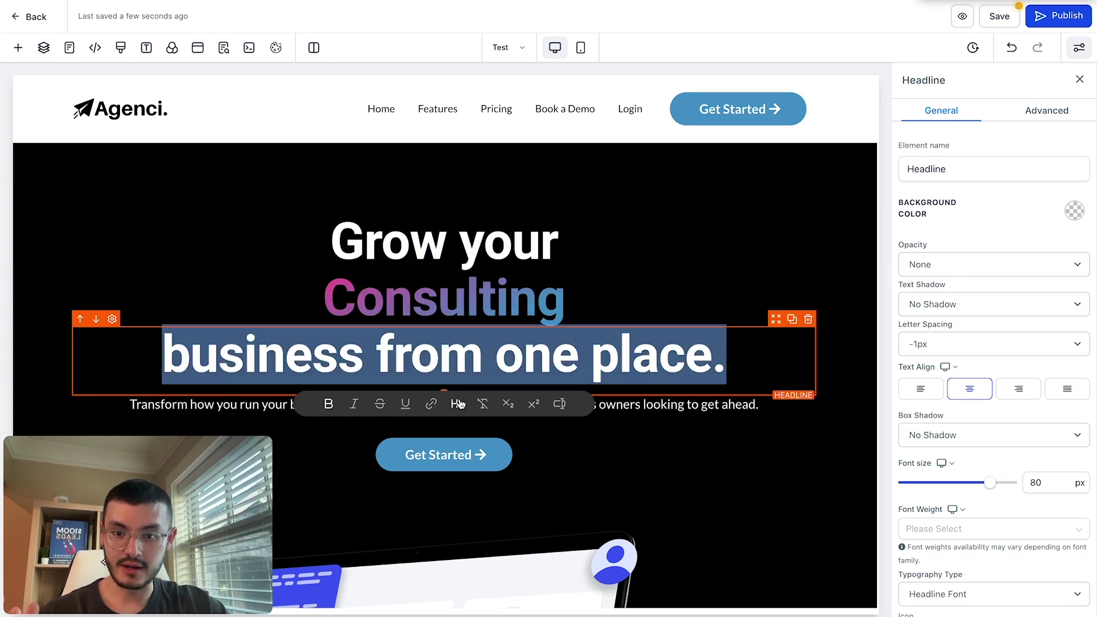
click(641, 431)
triple_click(615, 418)
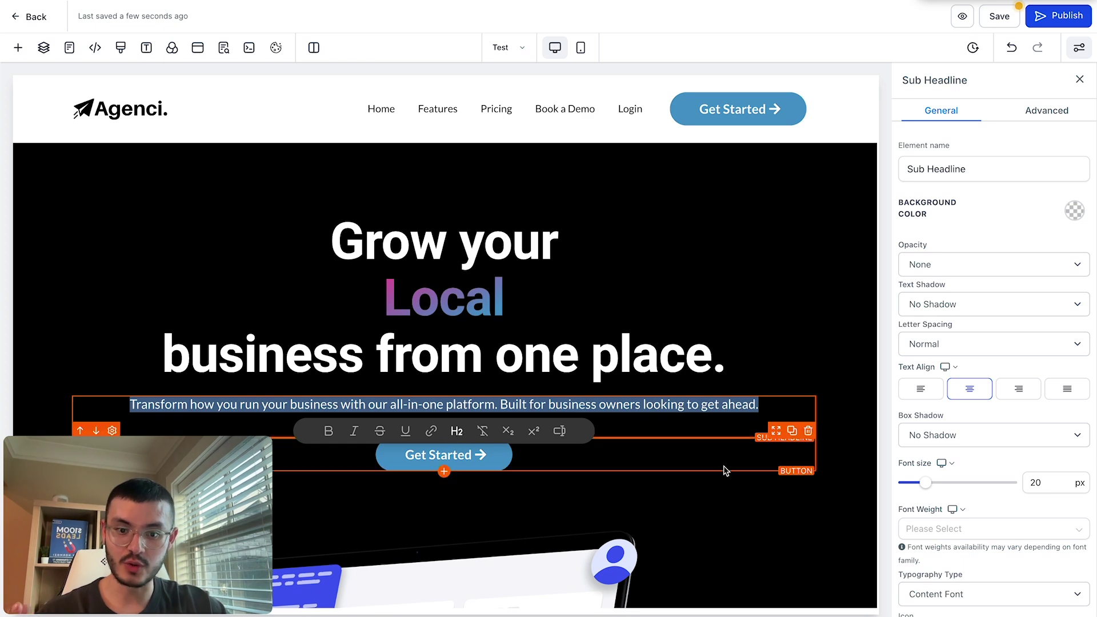
click(722, 464)
triple_click(633, 406)
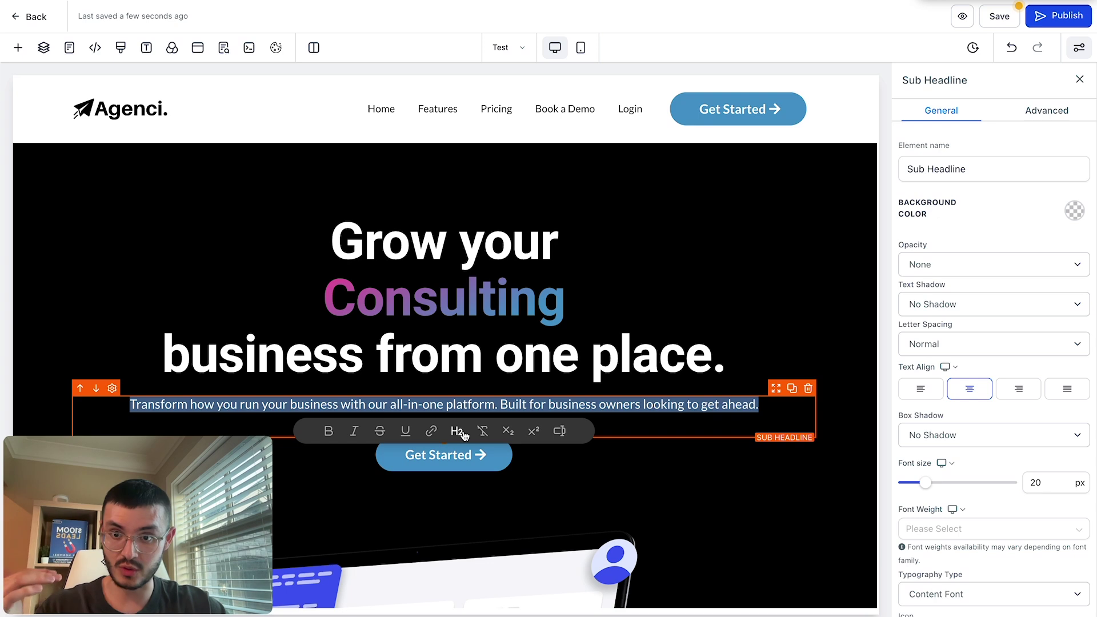
click(121, 47)
scroll(352, 300, down, 5)
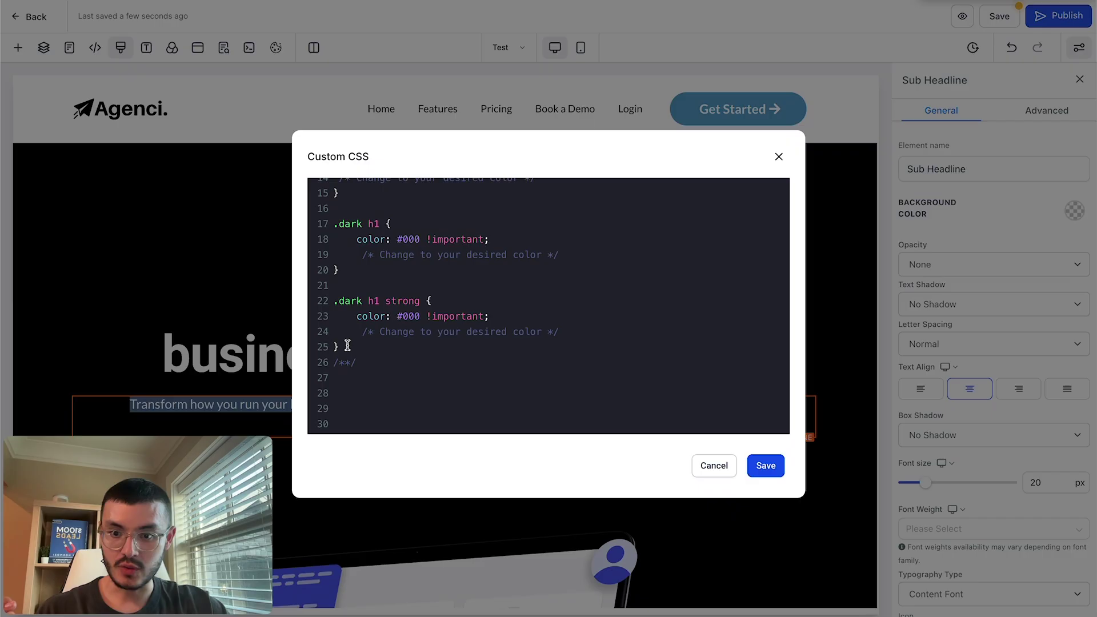
- Duplicate the .dark h1 rules below, retarget the copy to h2, and save
drag(343, 345, 324, 232)
key(ctrl+c)
click(348, 347)
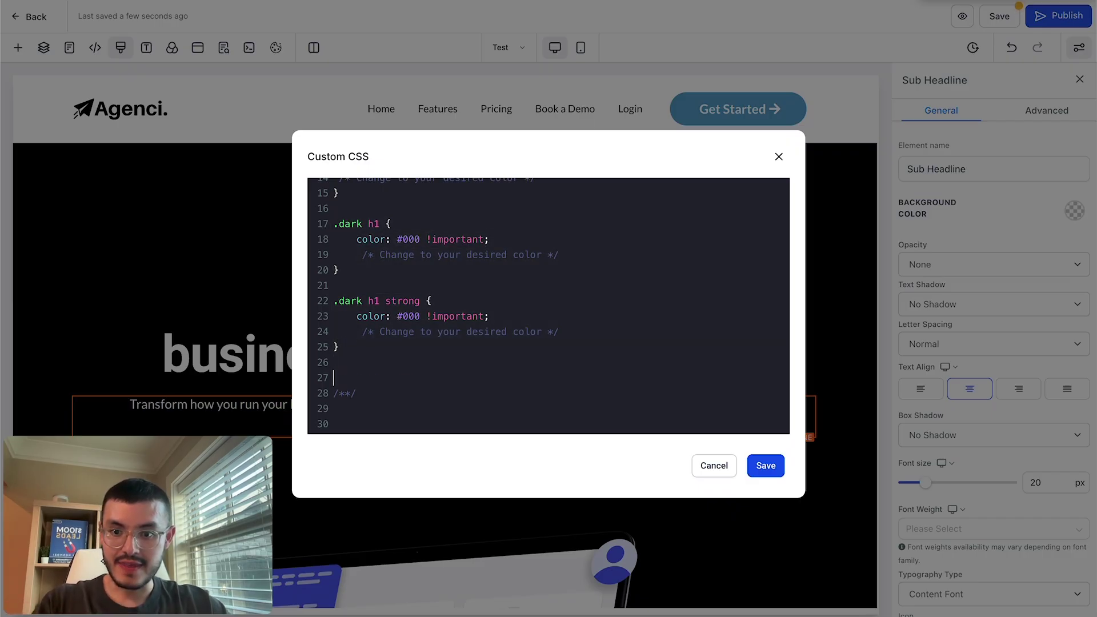
key(ctrl+v)
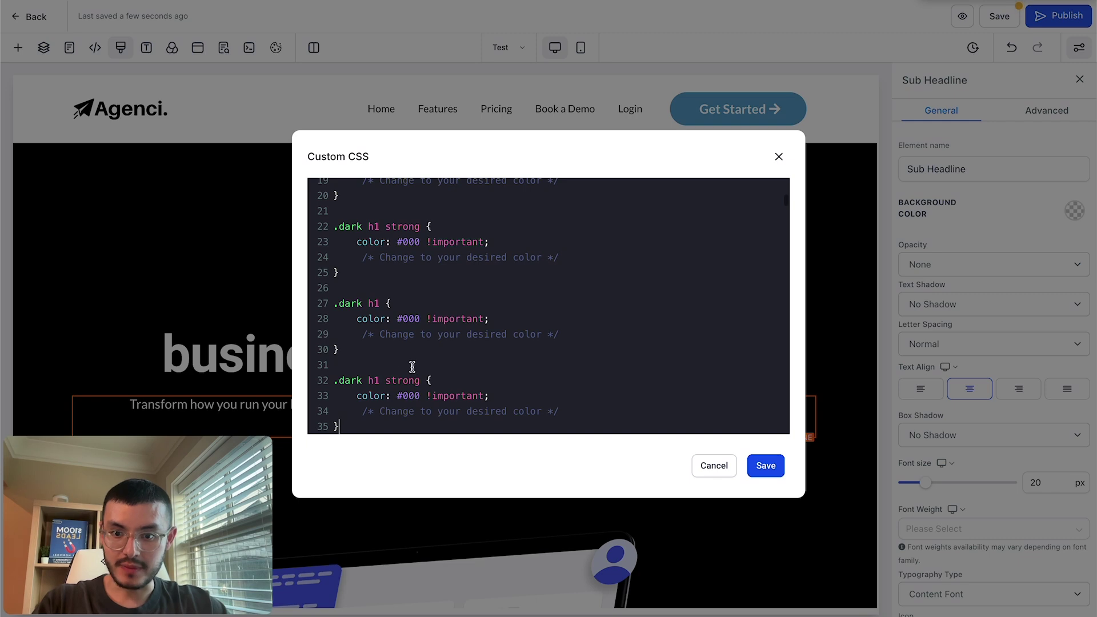
click(378, 303)
key(BackSpace)
text(2)
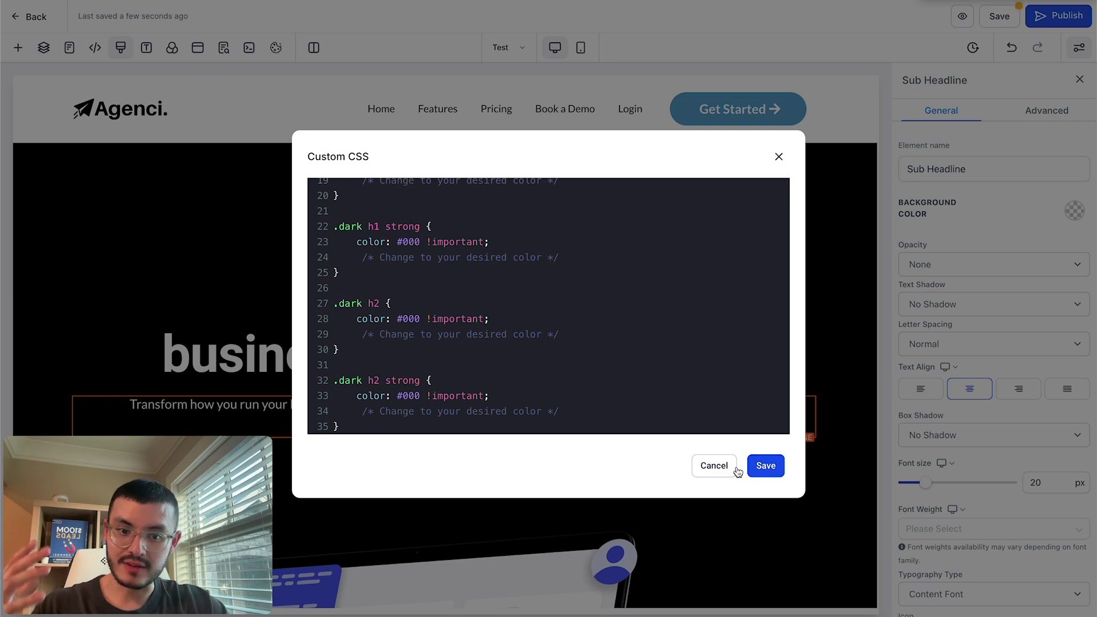
click(756, 466)
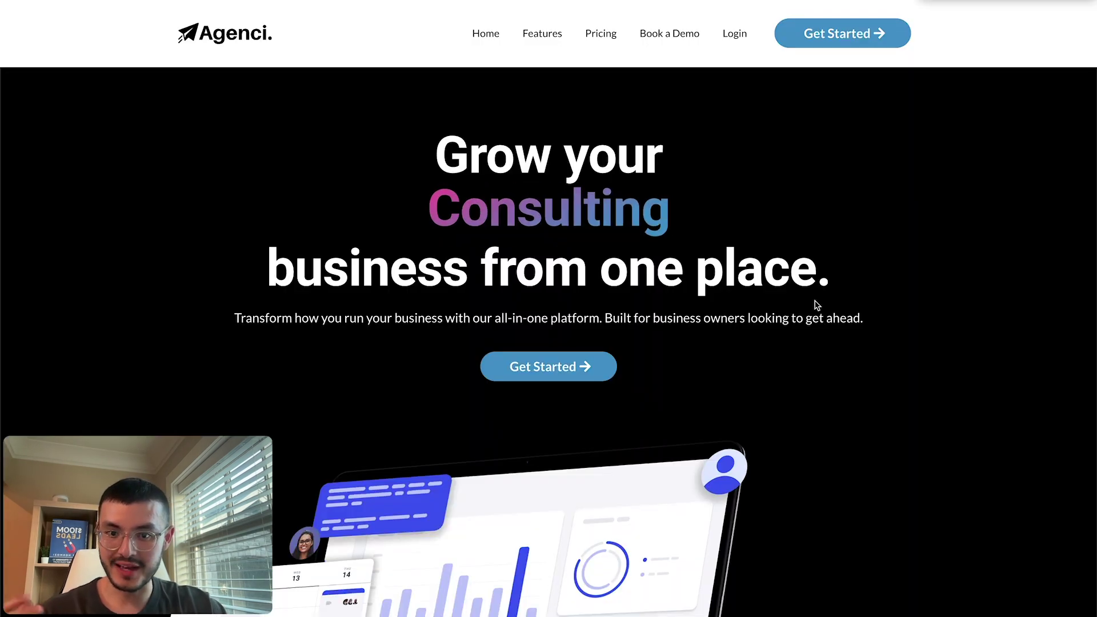
- Scroll the preview down to see the white hero with black headings, then back up
scroll(817, 305, down, 3)
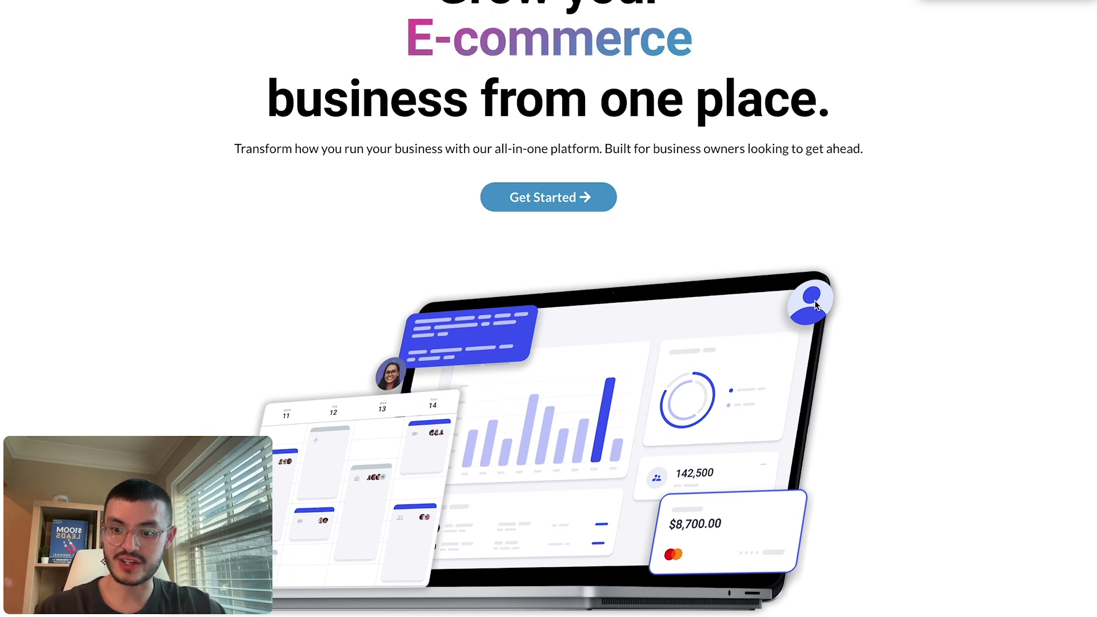
scroll(817, 305, up, 3)
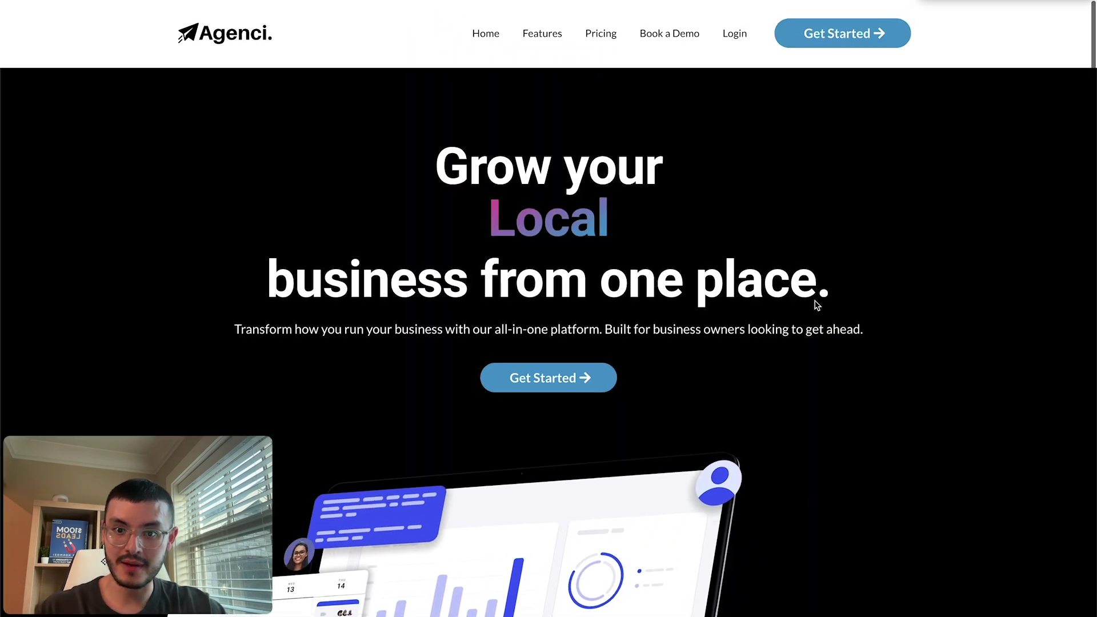